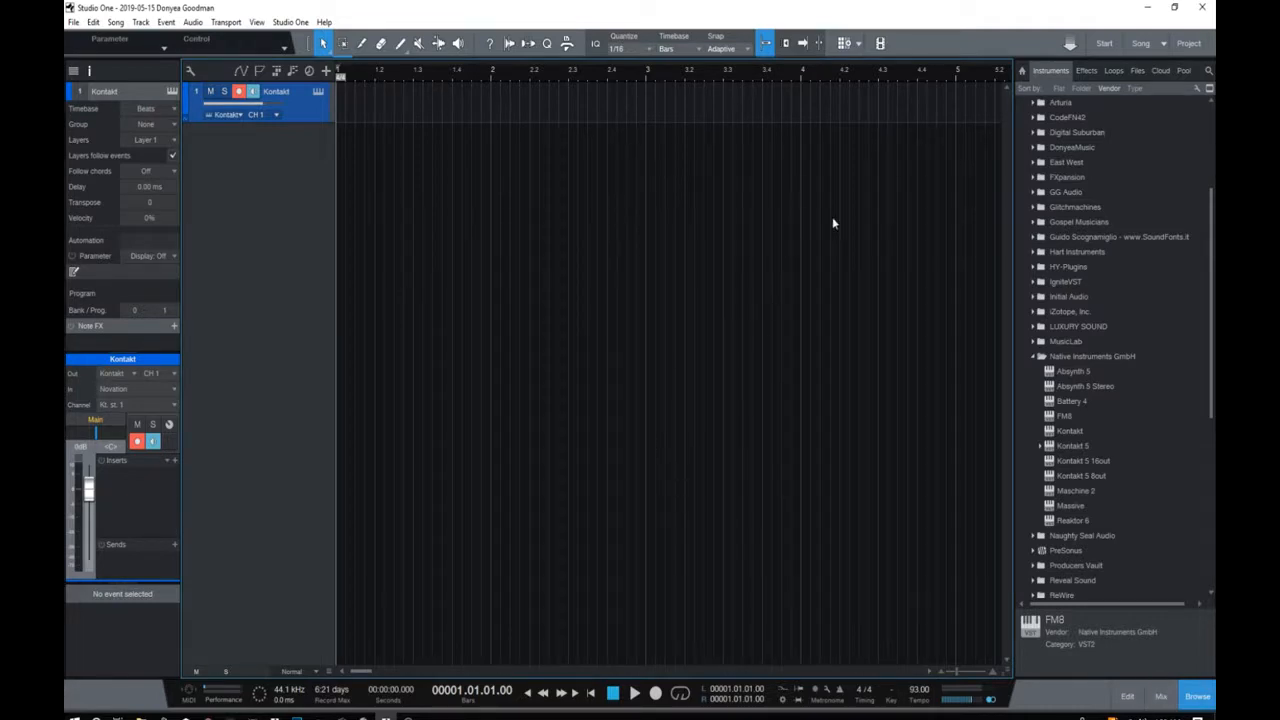
- Go to the desktop and extract the Chris Bailey Kit archive there
click(1147, 9)
click(712, 30)
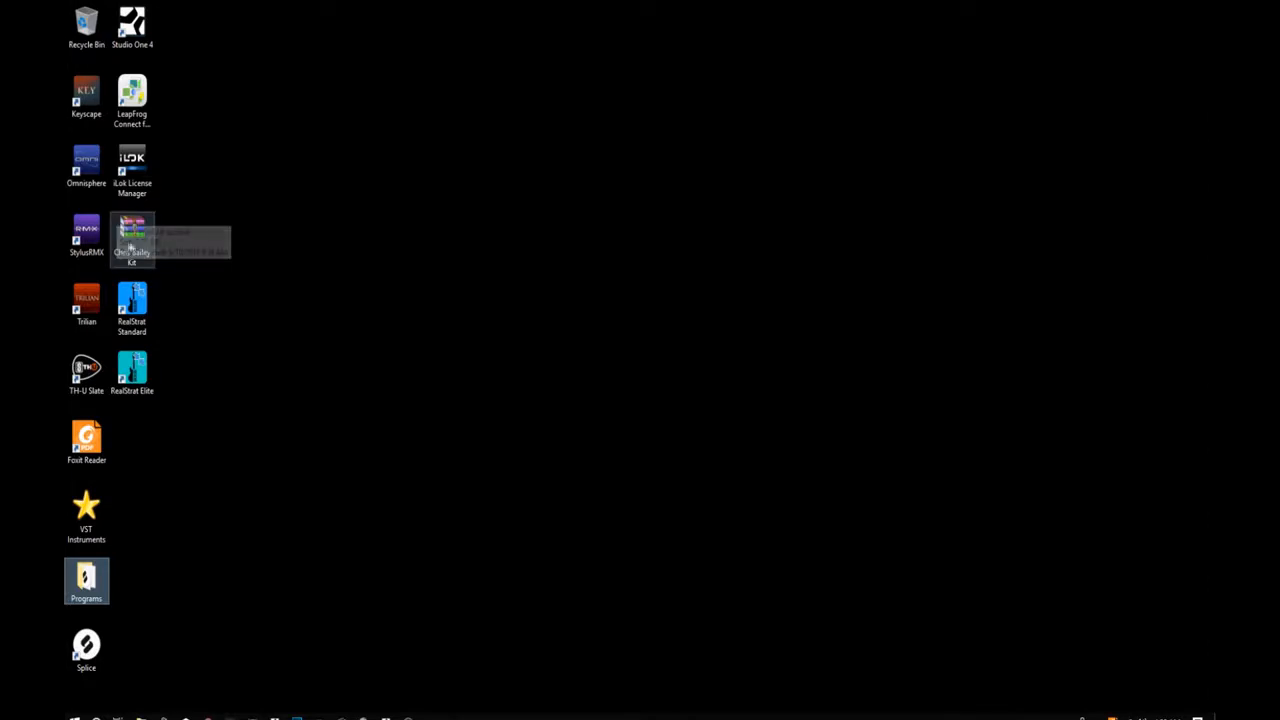
click(407, 258)
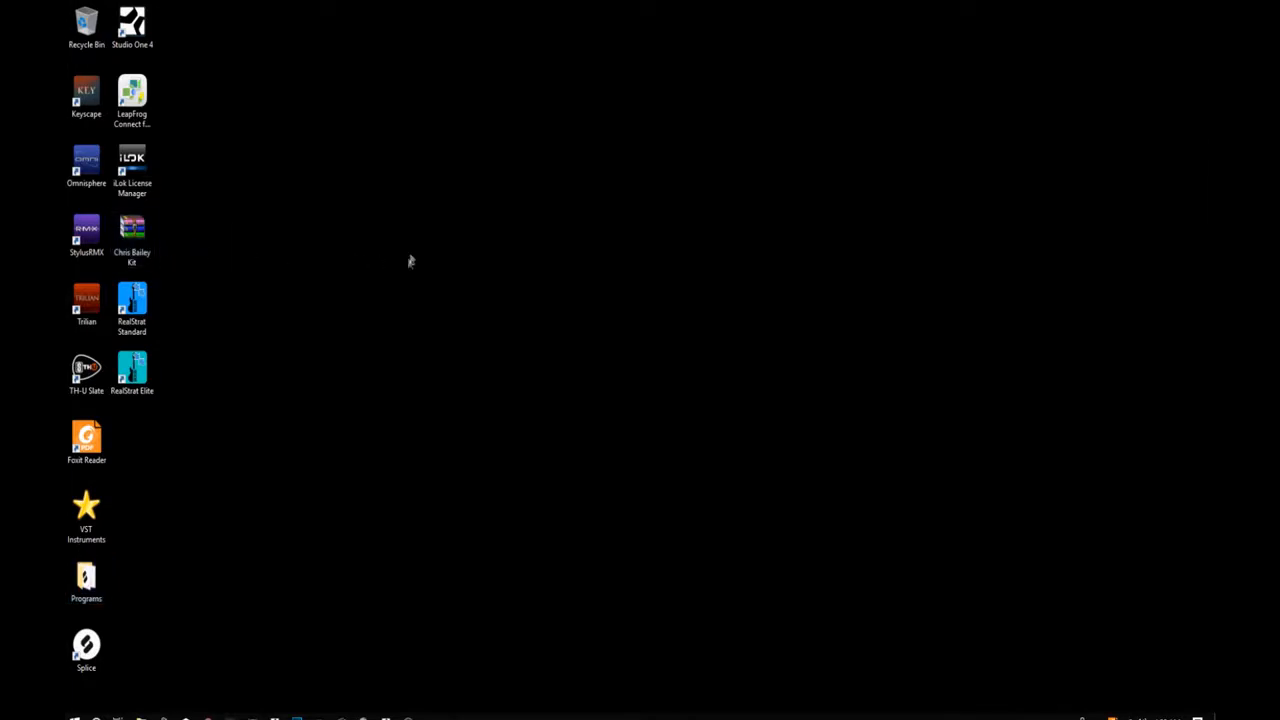
right_click(130, 230)
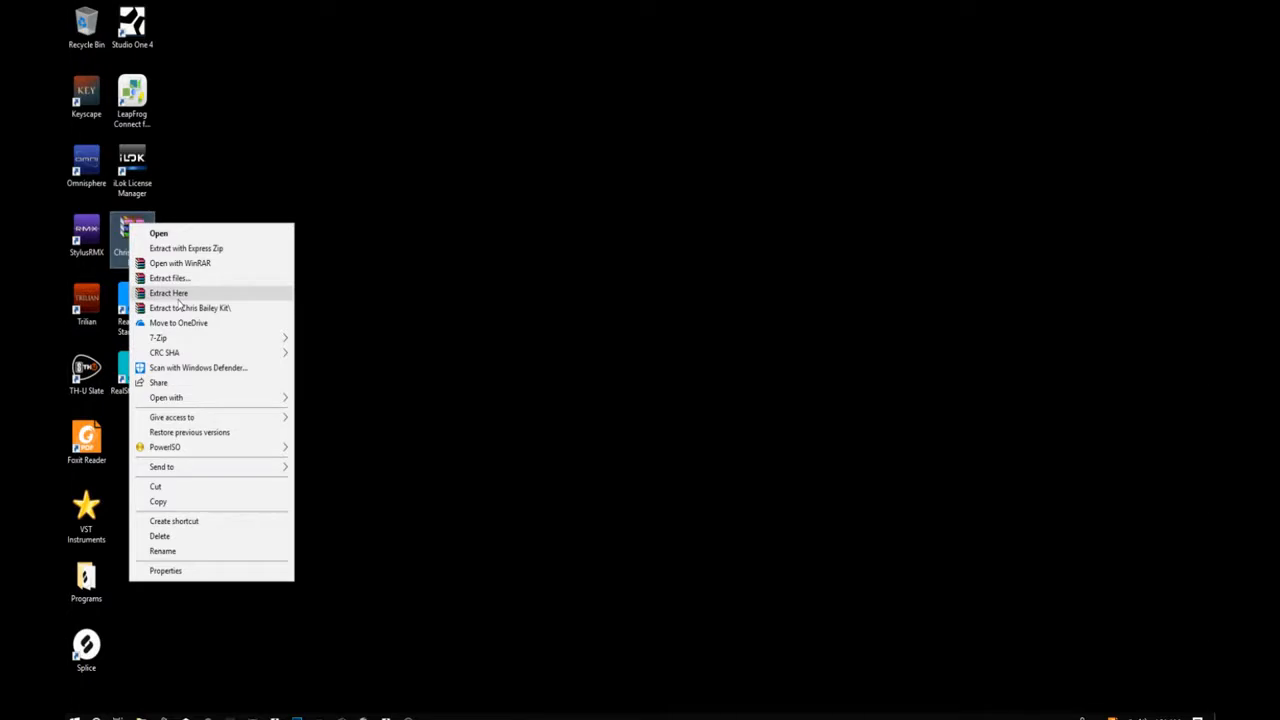
click(177, 297)
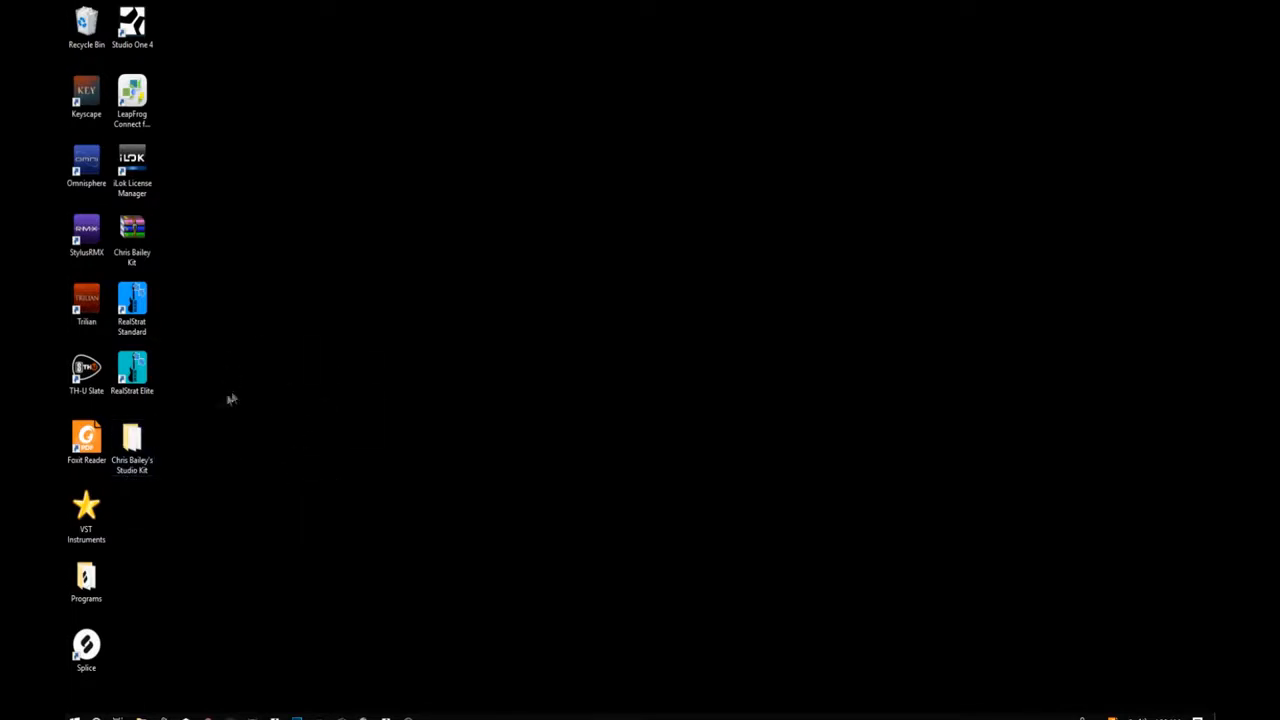
- Open the extracted Chris Bailey's Studio Kit folder and examine its sample folders and instrument files
double_click(131, 438)
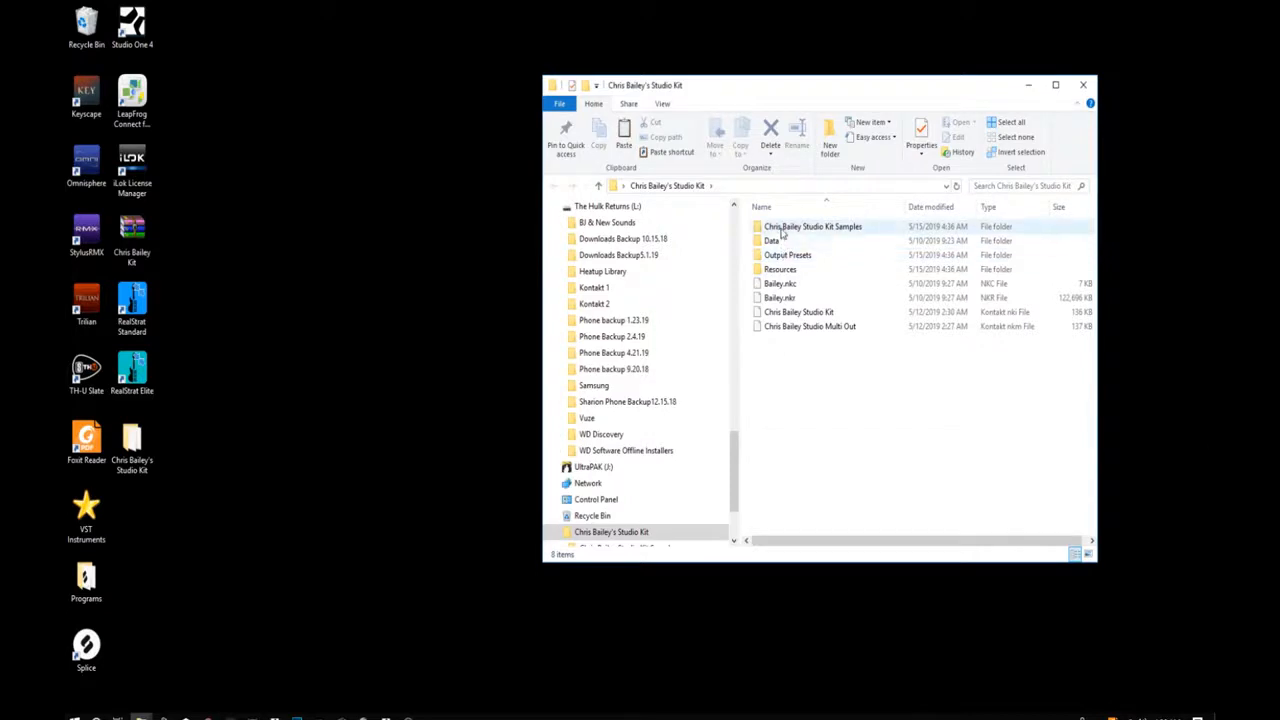
drag(784, 298, 785, 370)
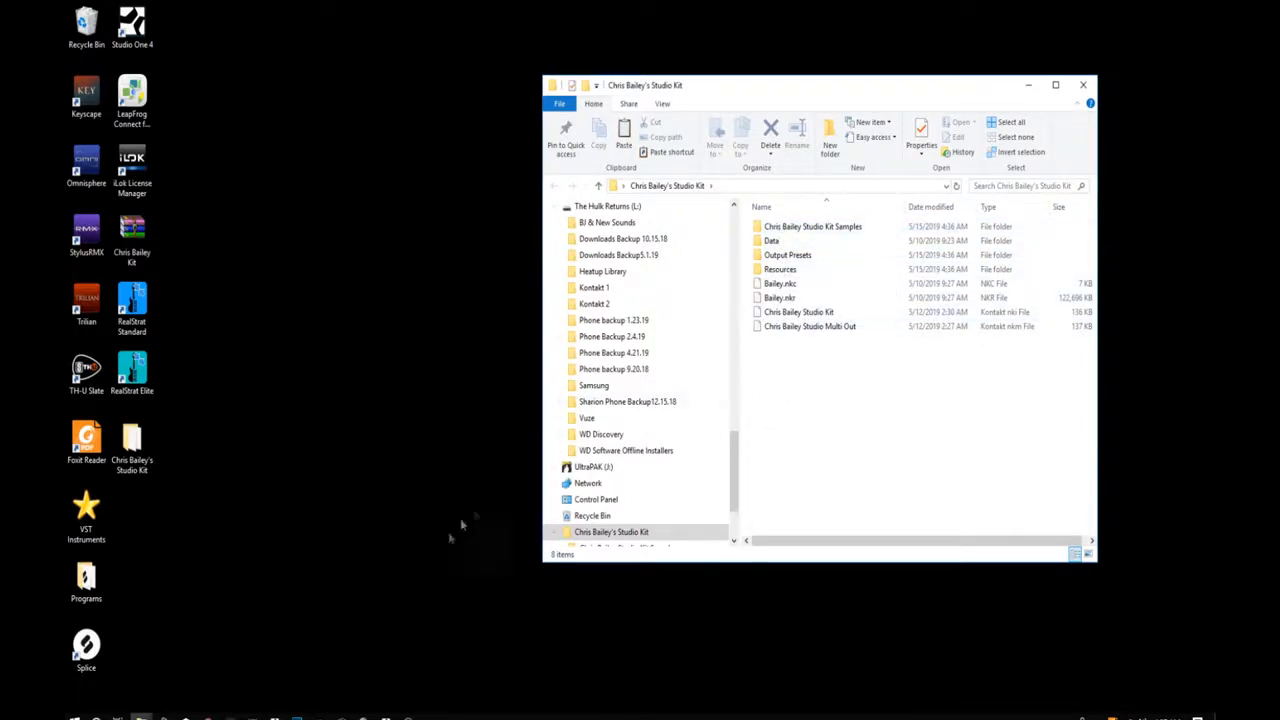
- Switch back to Studio One and open the Kontakt instrument window of track 1
click(386, 717)
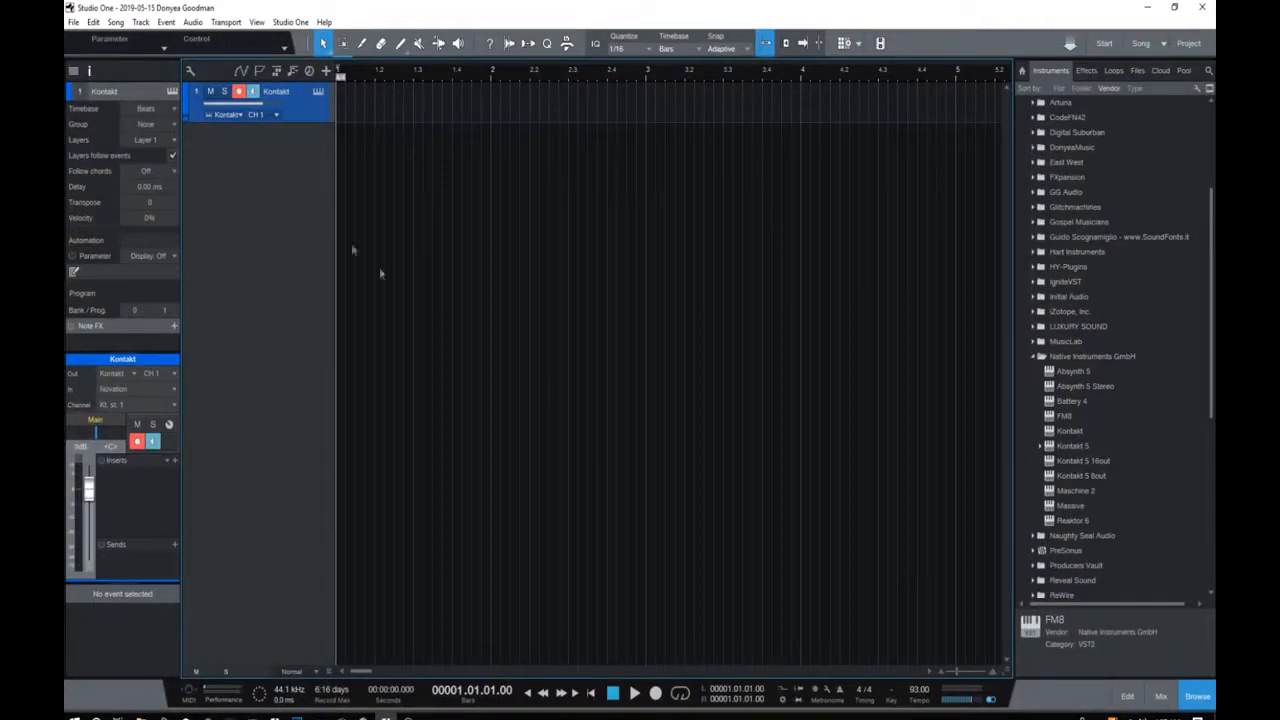
click(317, 93)
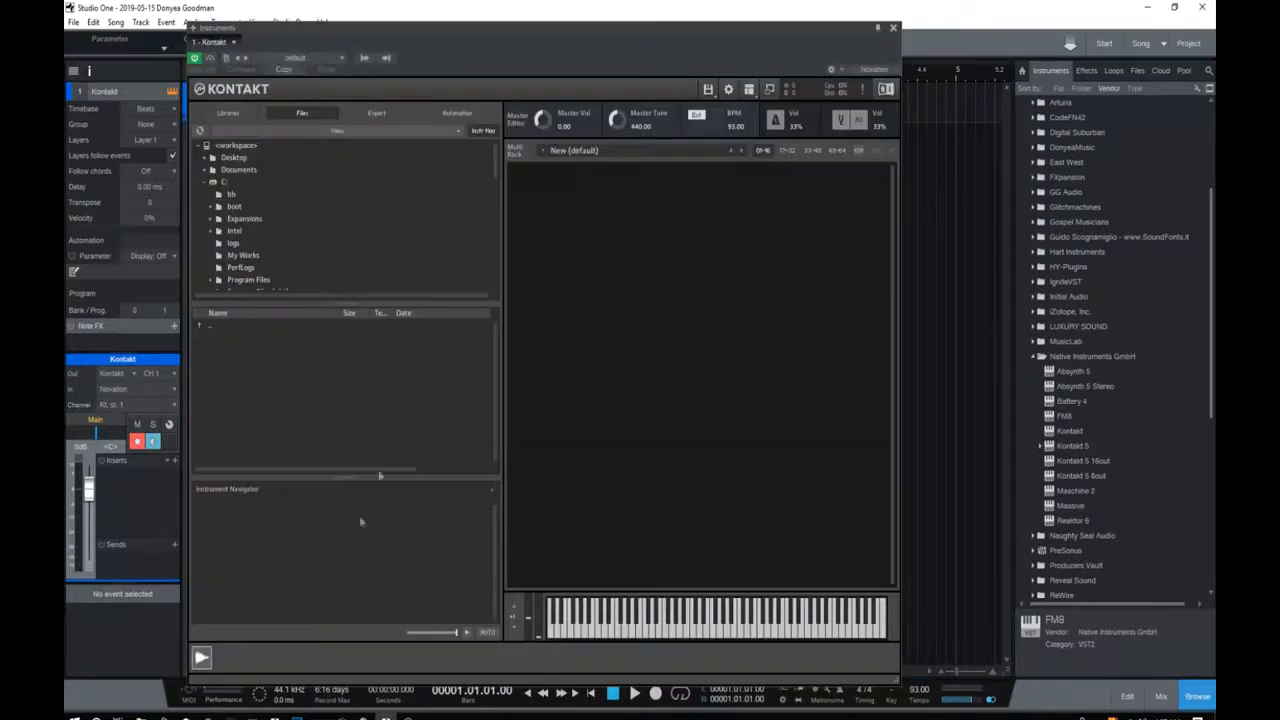
- Bring the Chris Bailey's Studio Kit folder window beside Kontakt and point out the Studio Kit and Multi Out files
mouse_move(140, 716)
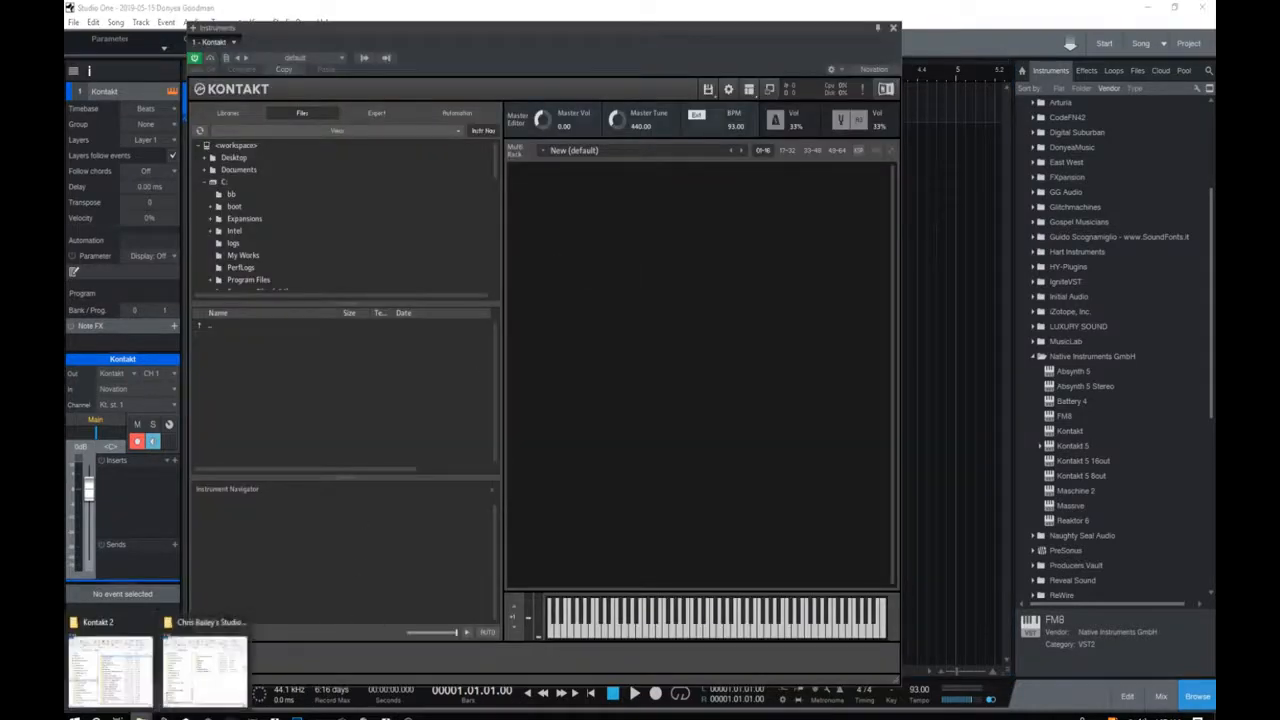
click(213, 641)
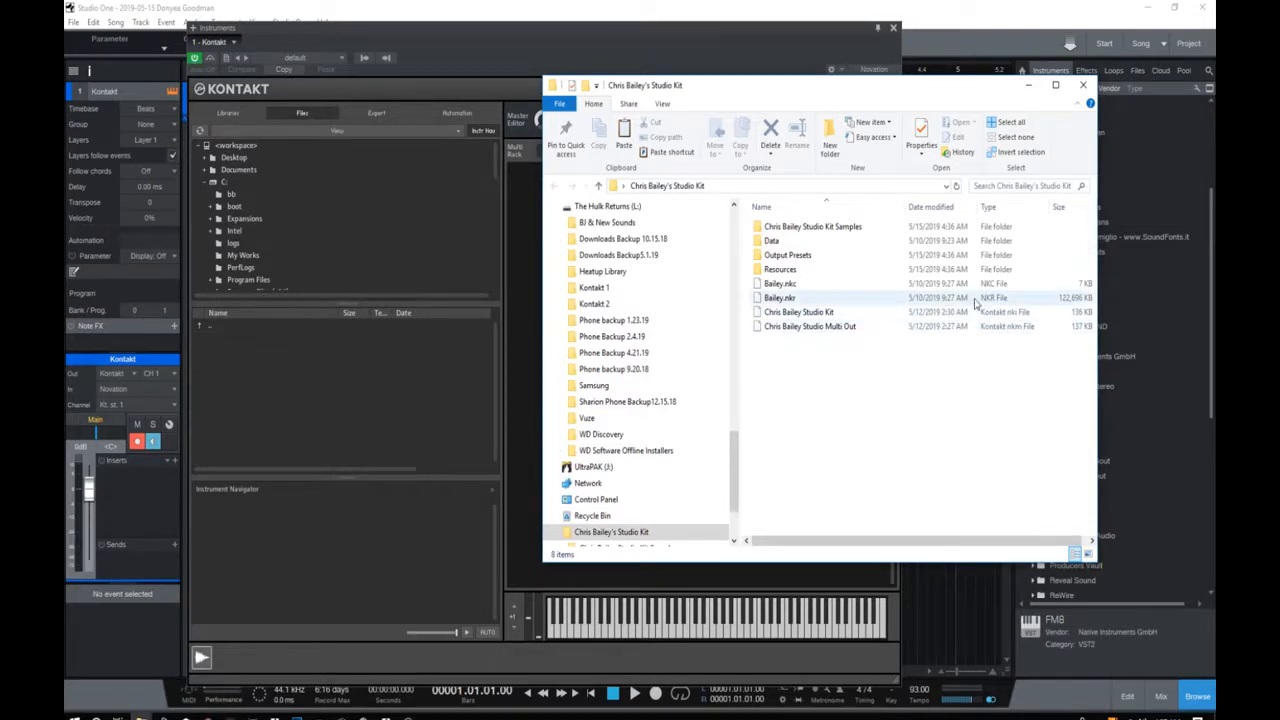
drag(790, 82, 1066, 94)
click(1064, 315)
mouse_move(1064, 318)
mouse_down()
mouse_move(714, 335)
mouse_move(662, 300)
mouse_move(986, 390)
mouse_move(1060, 318)
mouse_move(1066, 330)
mouse_up()
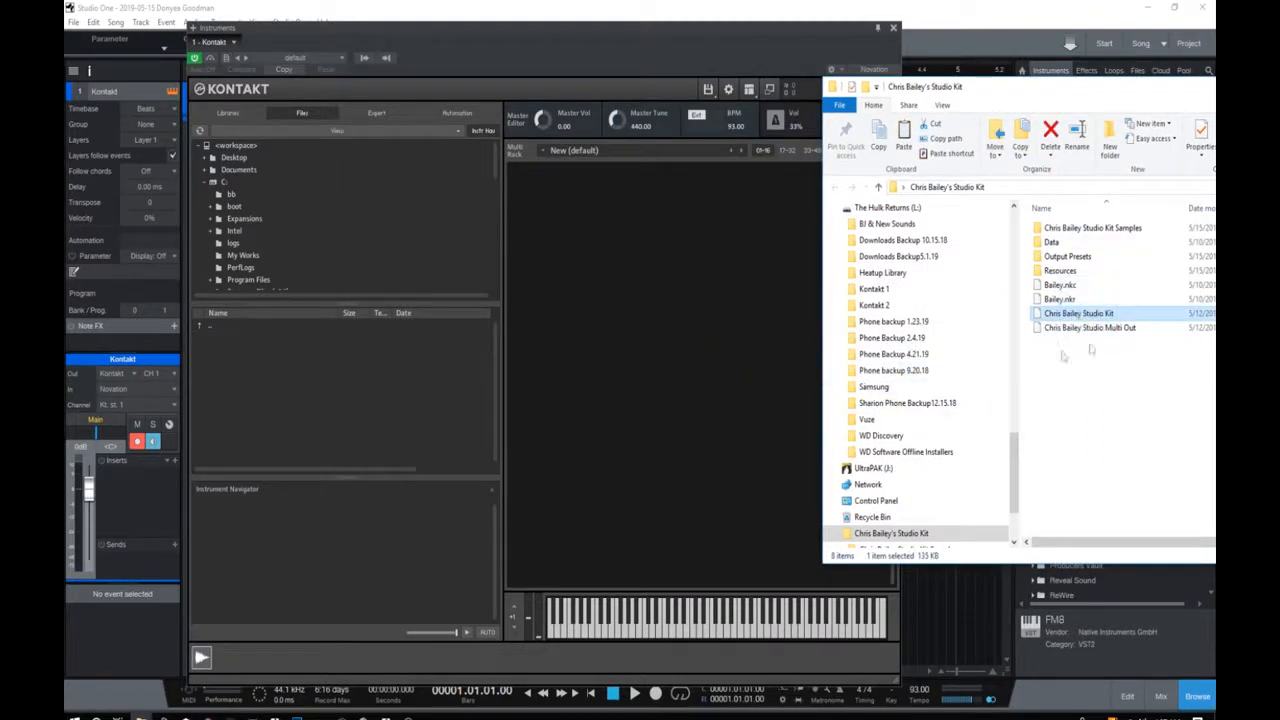
- Load Chris Bailey Studio Kit.nki from the Desktop's Chris Bailey's Studio Kit folder using Kontakt's file browser
click(206, 183)
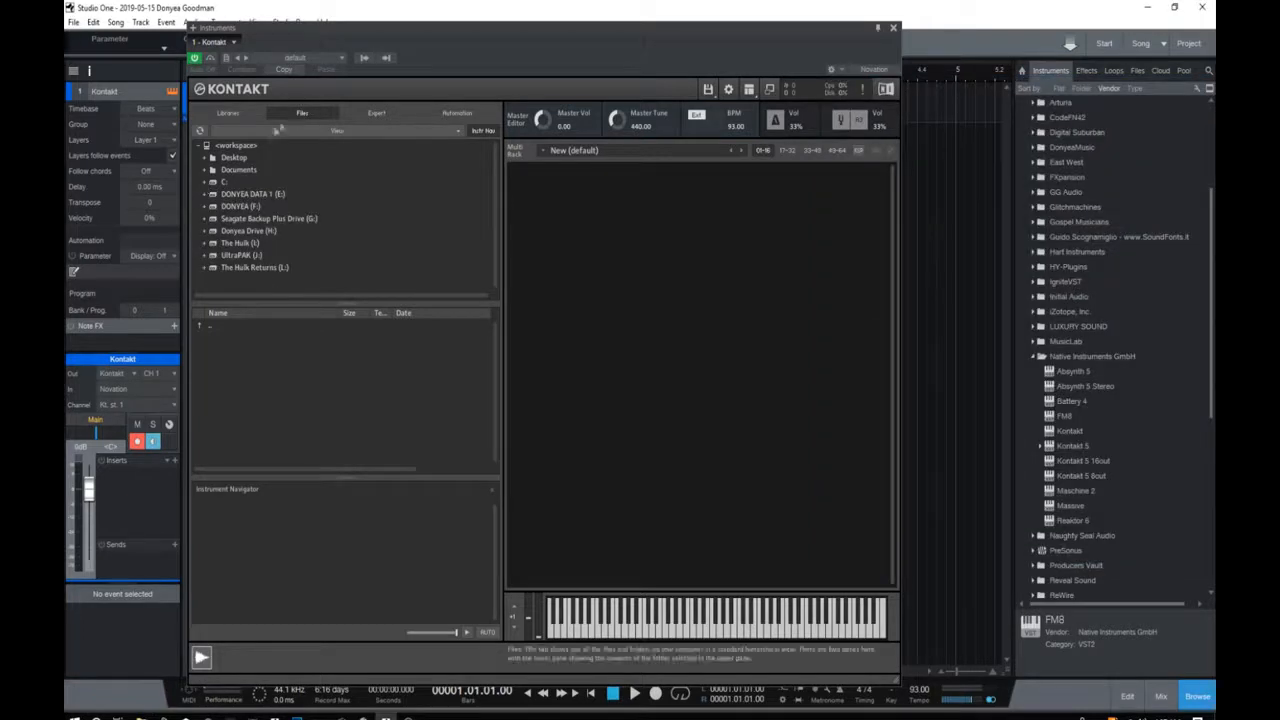
click(236, 160)
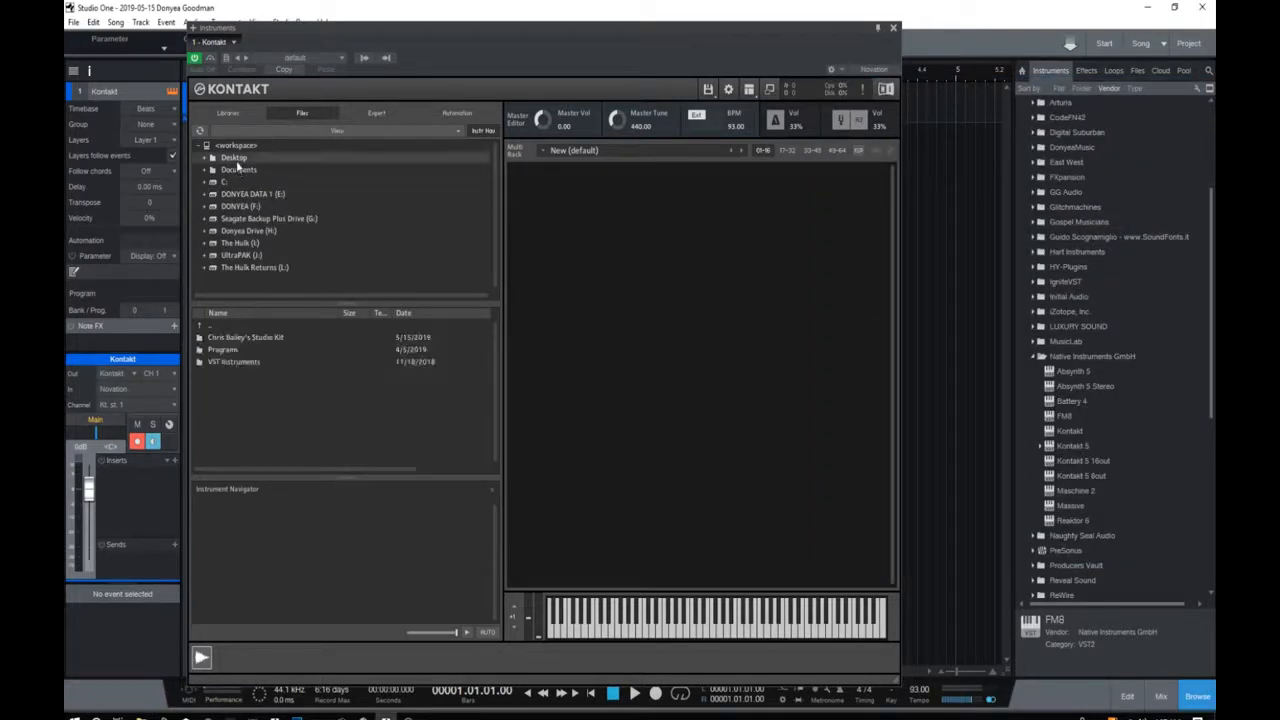
double_click(230, 339)
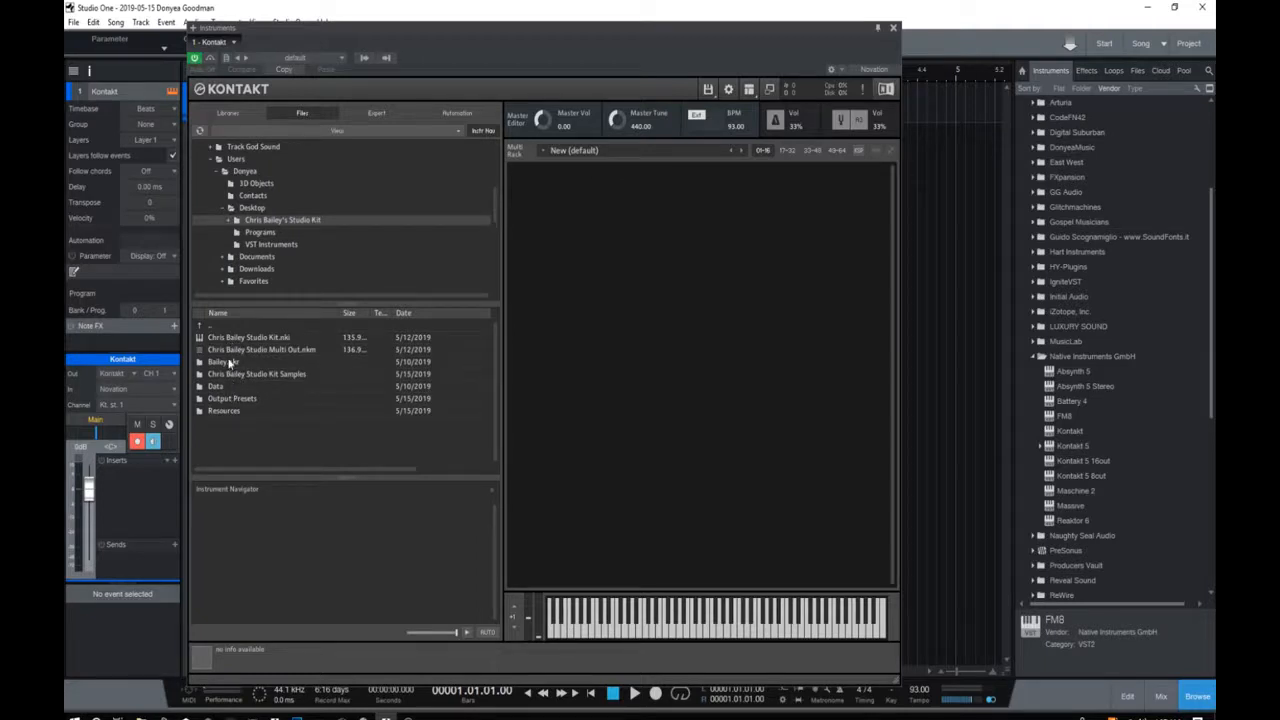
double_click(232, 339)
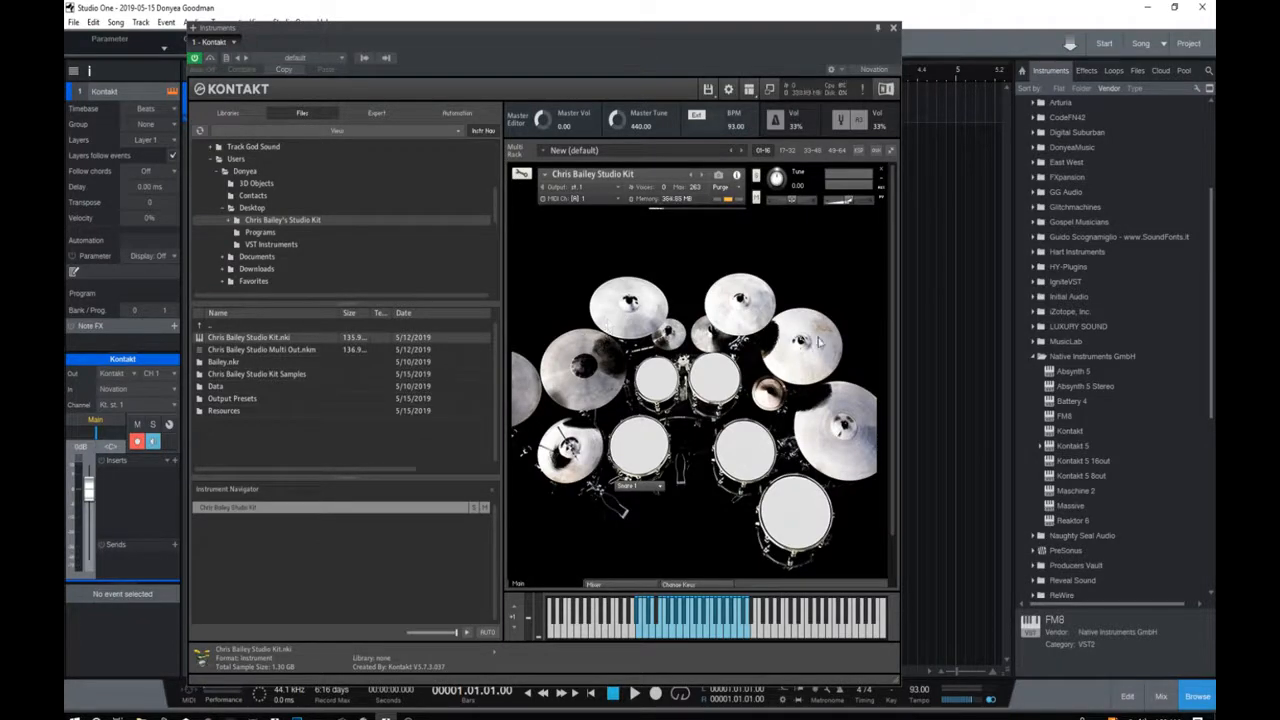
- Examine the drum kit picture on the loaded instrument's Main page from top to bottom
scroll(892, 358, down, 1)
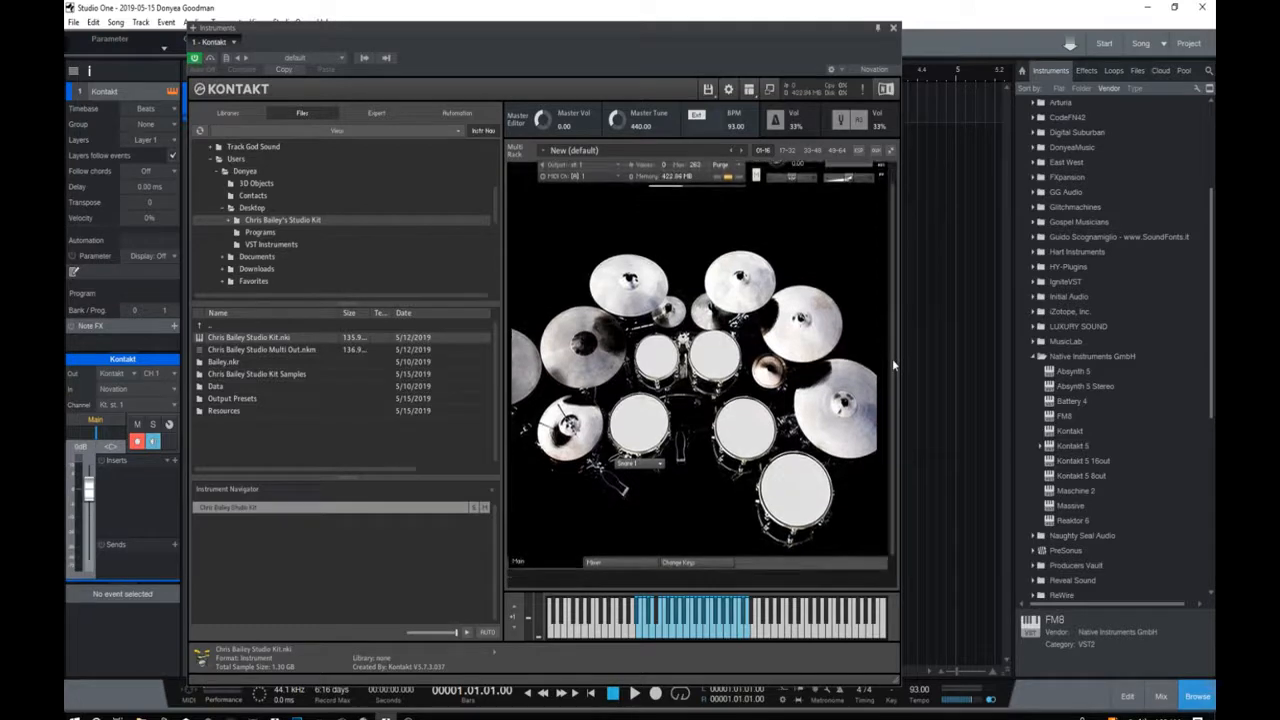
scroll(891, 350, down, 2)
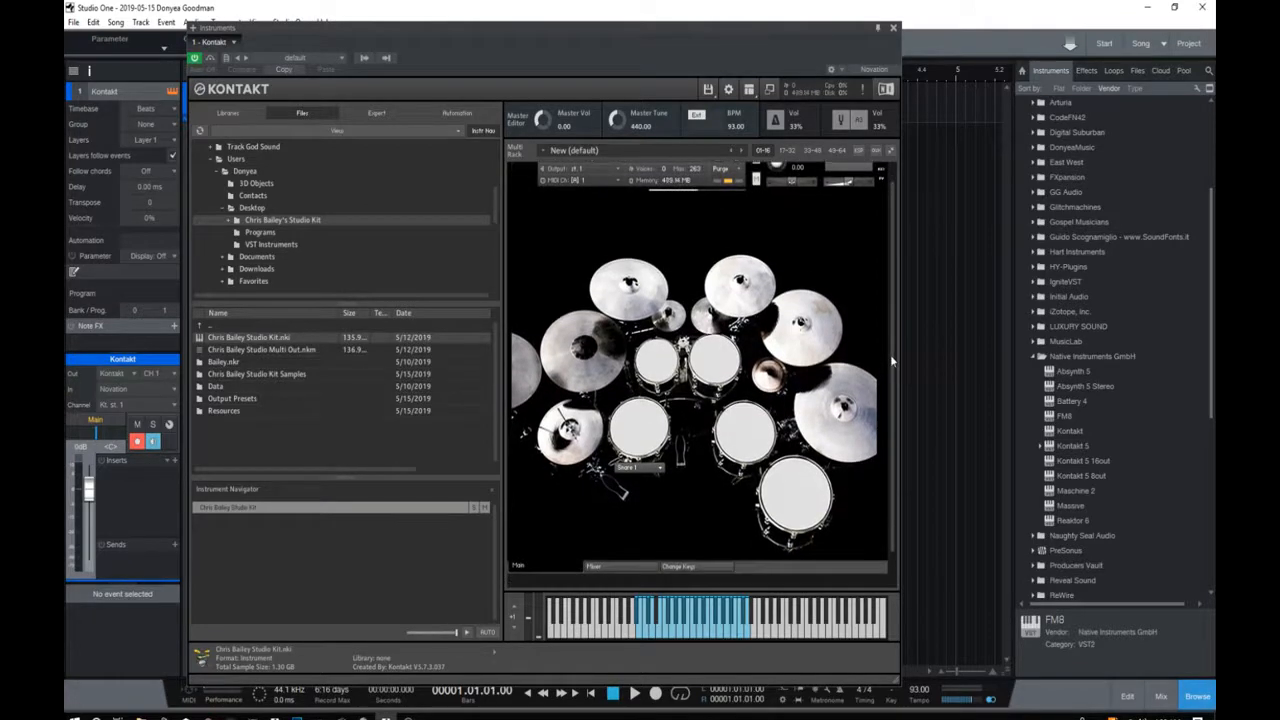
scroll(890, 365, down, 2)
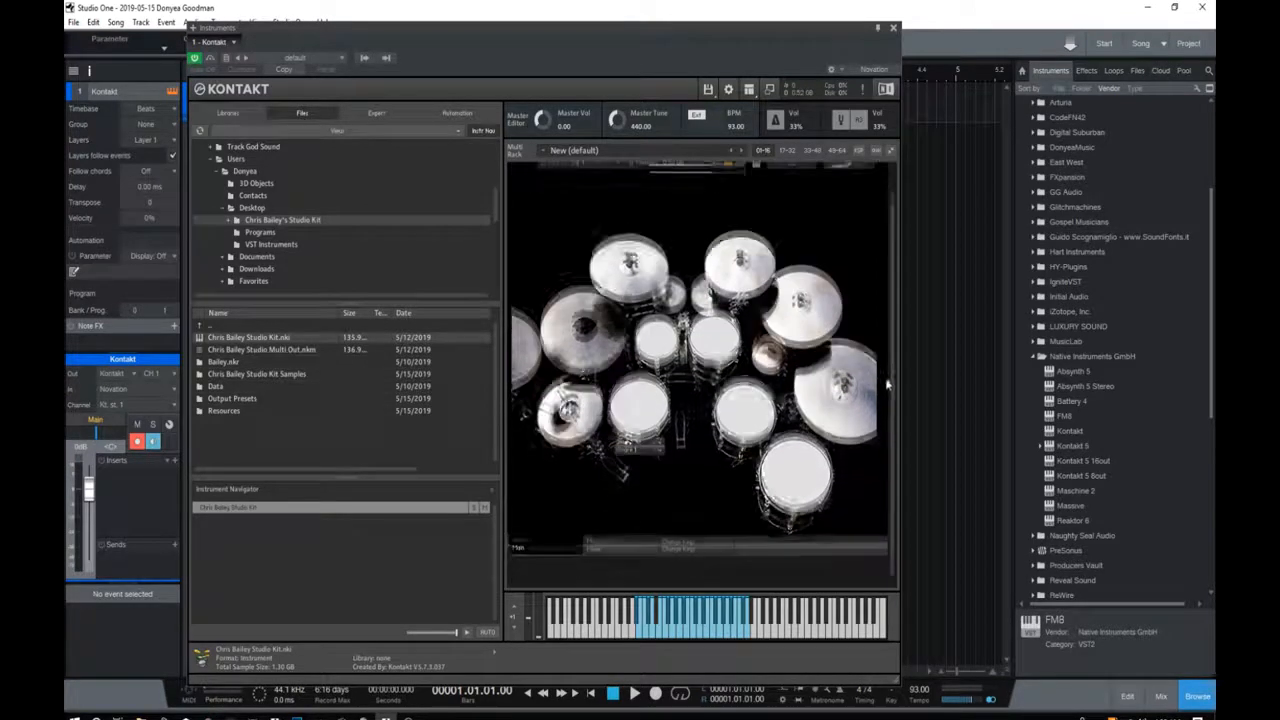
scroll(887, 375, up, 4)
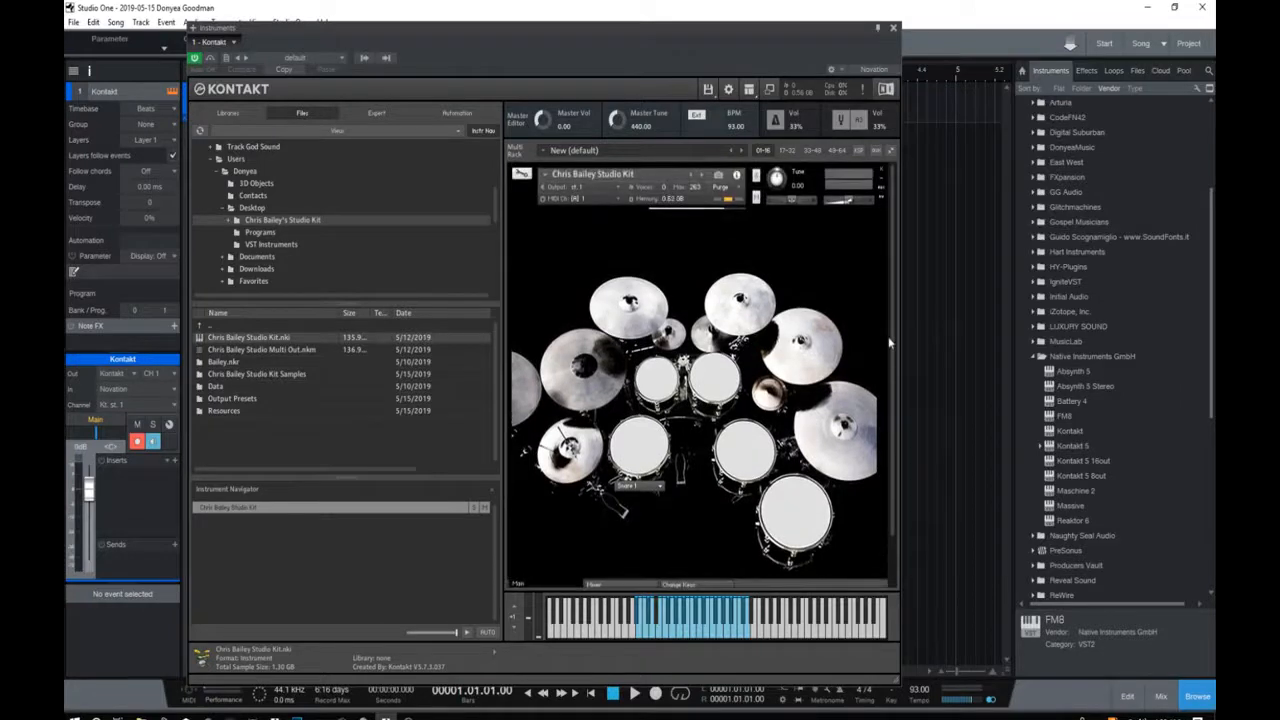
scroll(892, 346, down, 2)
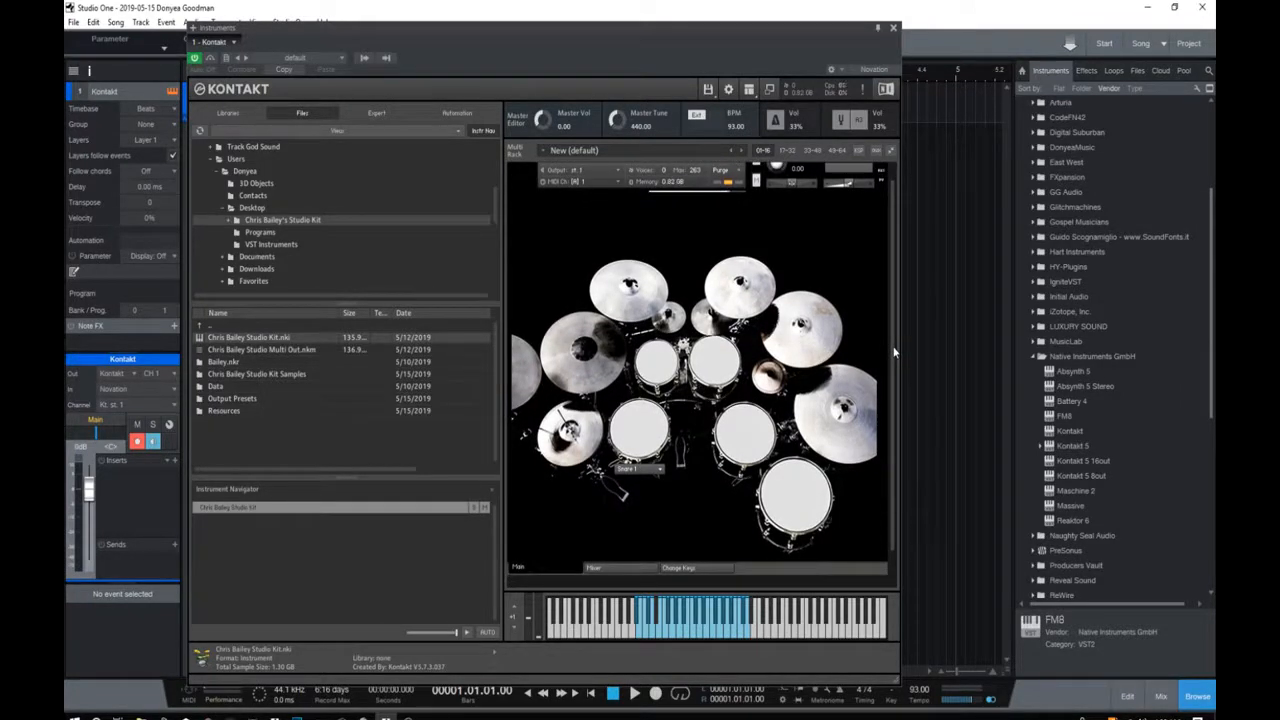
scroll(894, 351, up, 1)
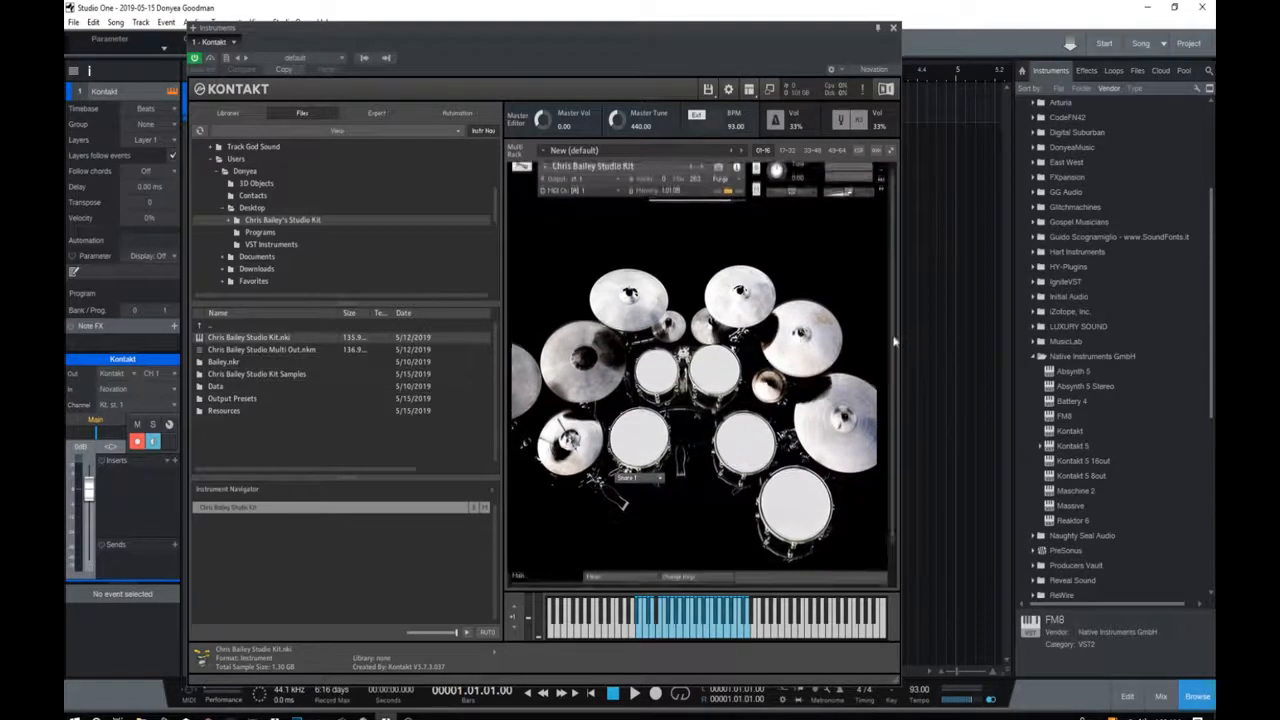
scroll(894, 343, up, 1)
scroll(894, 343, up, 1)
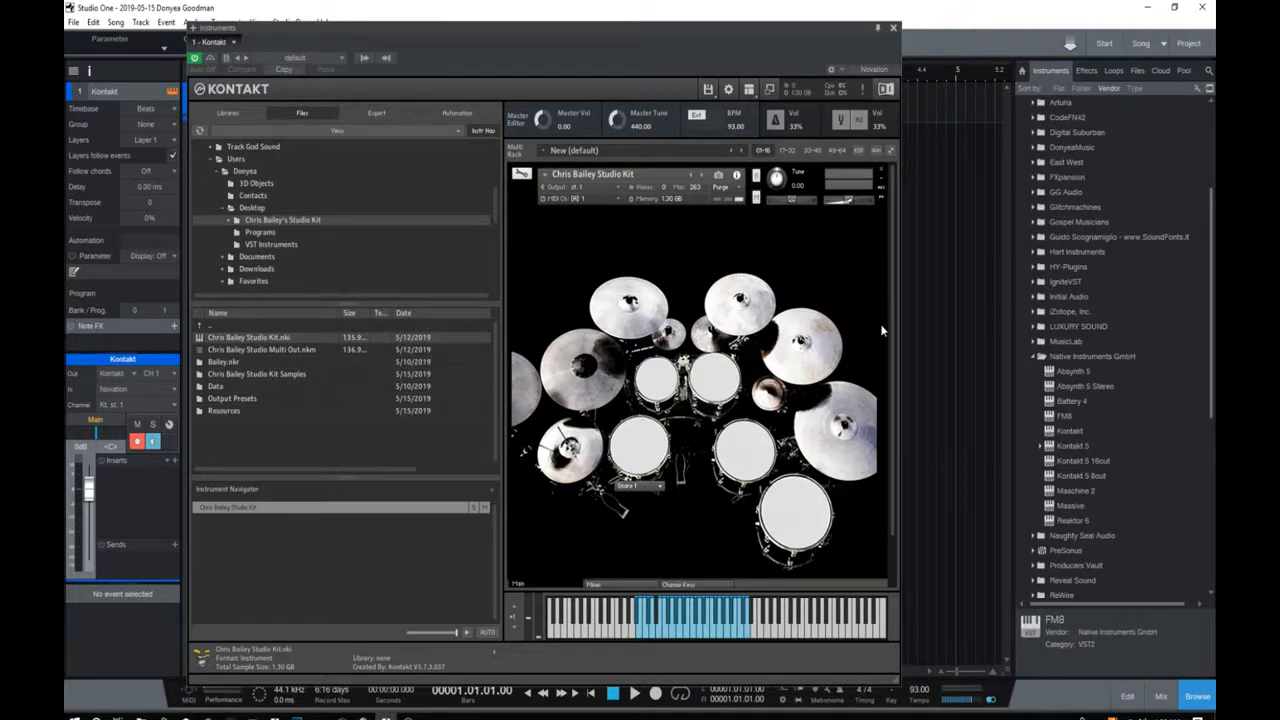
mouse_move(894, 331)
mouse_down()
mouse_move(894, 379)
mouse_move(894, 333)
mouse_up()
drag(889, 320, 890, 372)
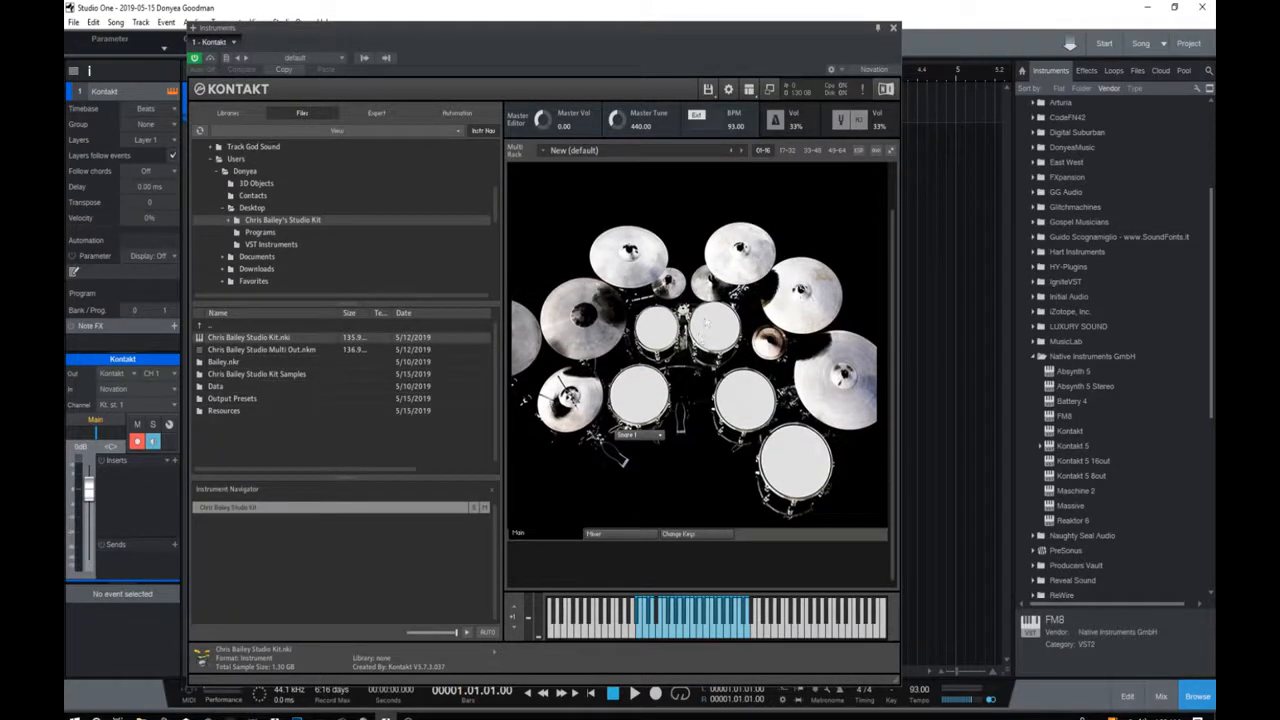
- Review the available snare choices on the kit's Main page without changing the selection
click(658, 436)
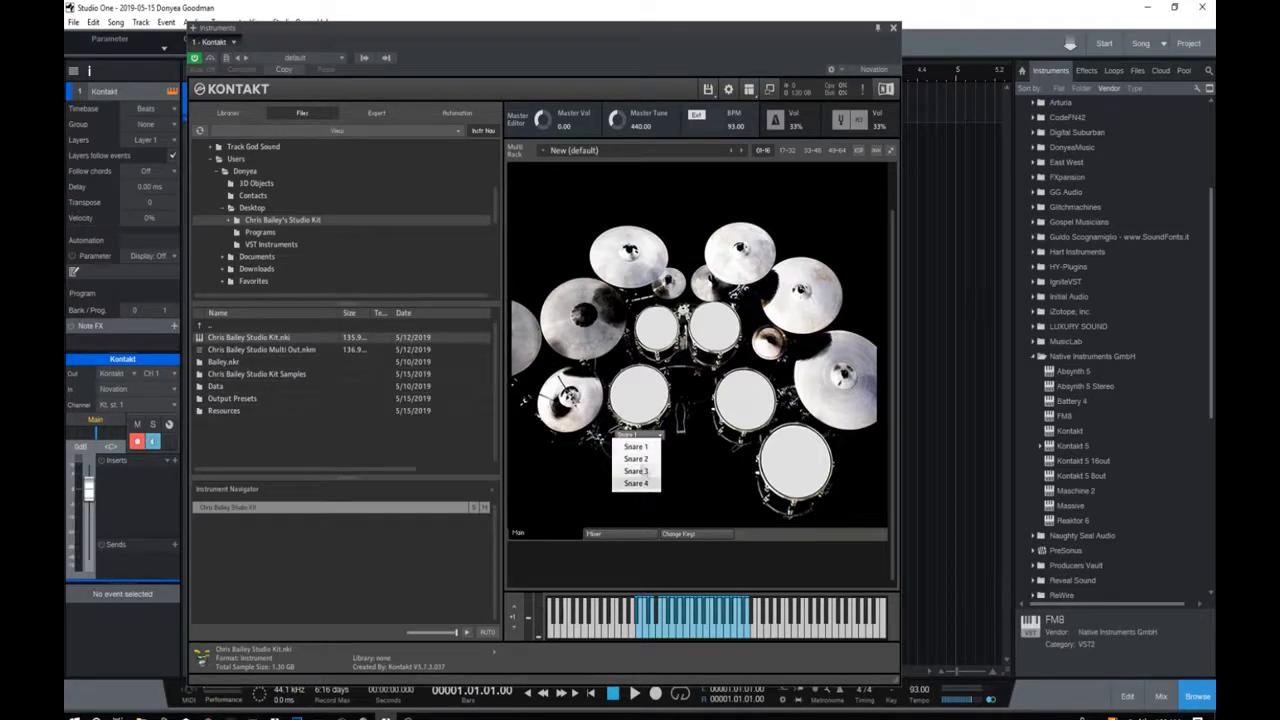
click(692, 487)
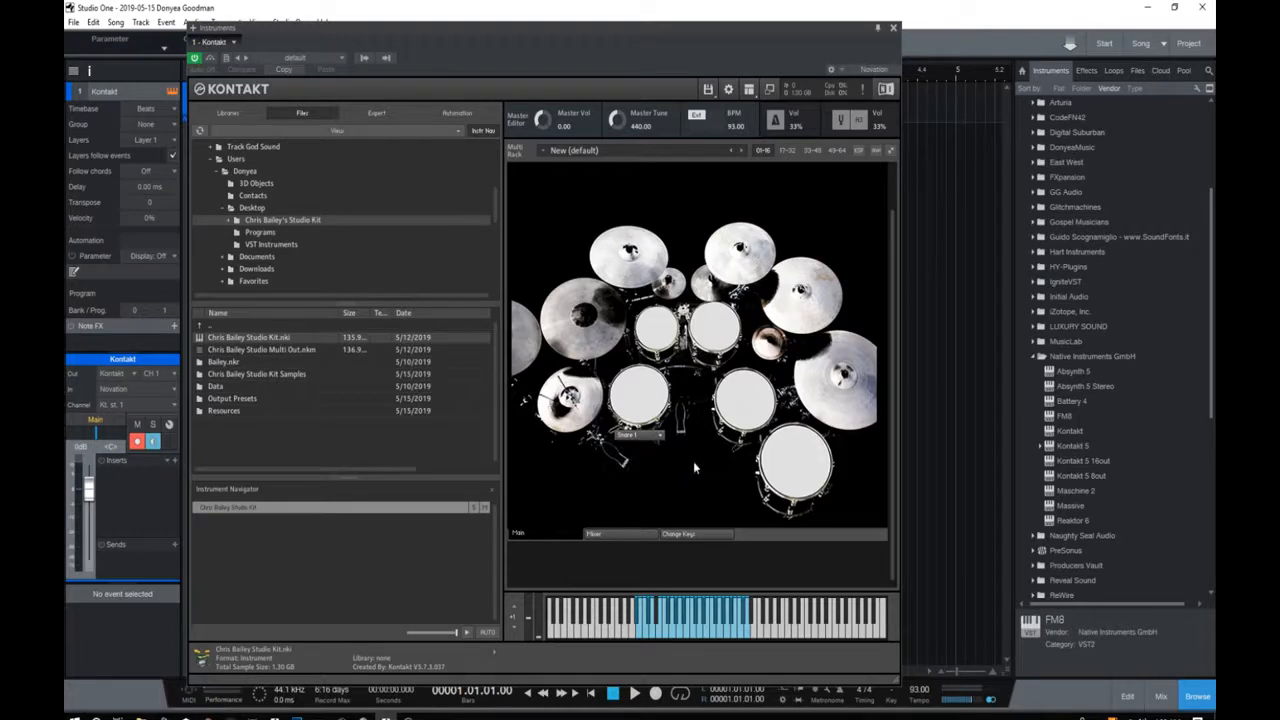
drag(896, 372, 890, 408)
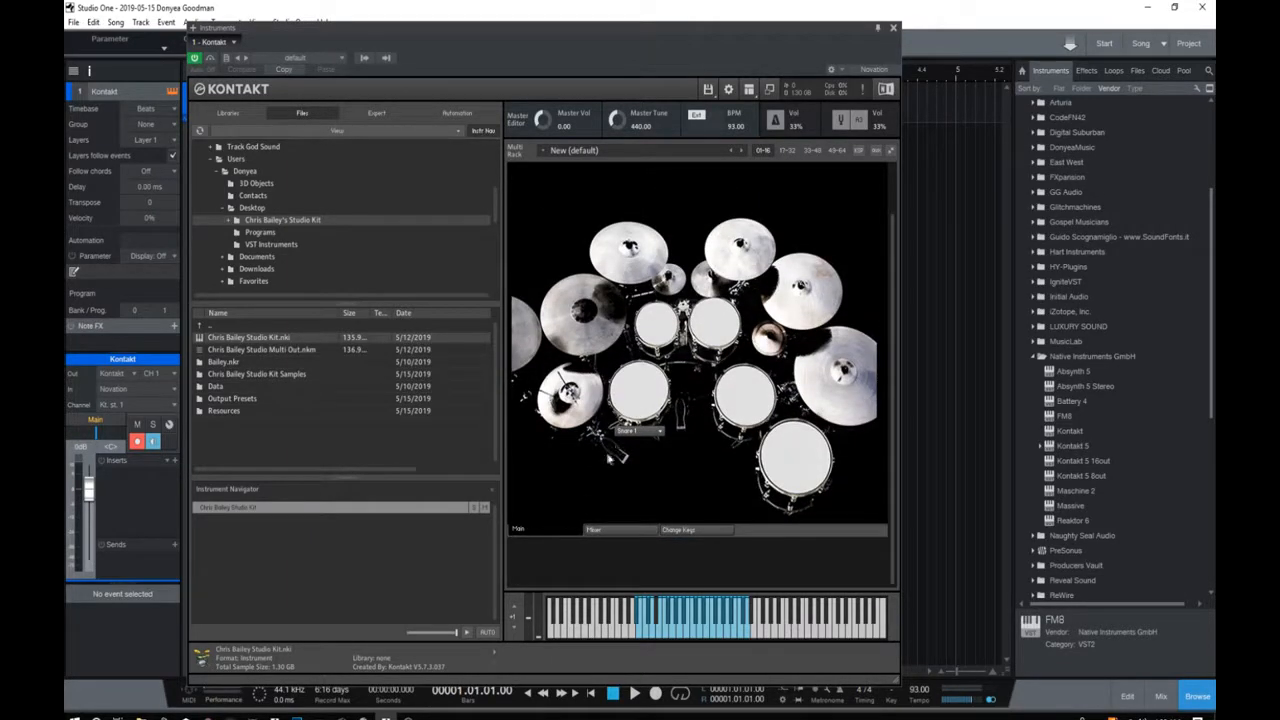
click(632, 430)
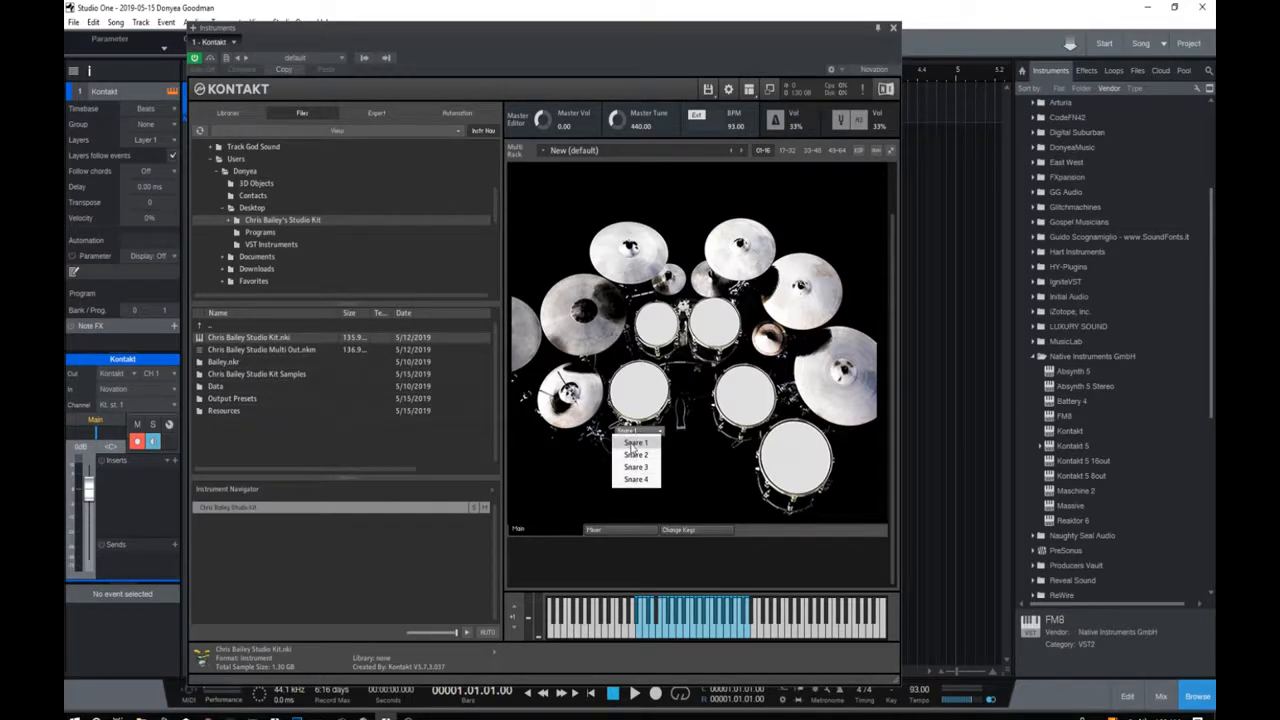
click(682, 483)
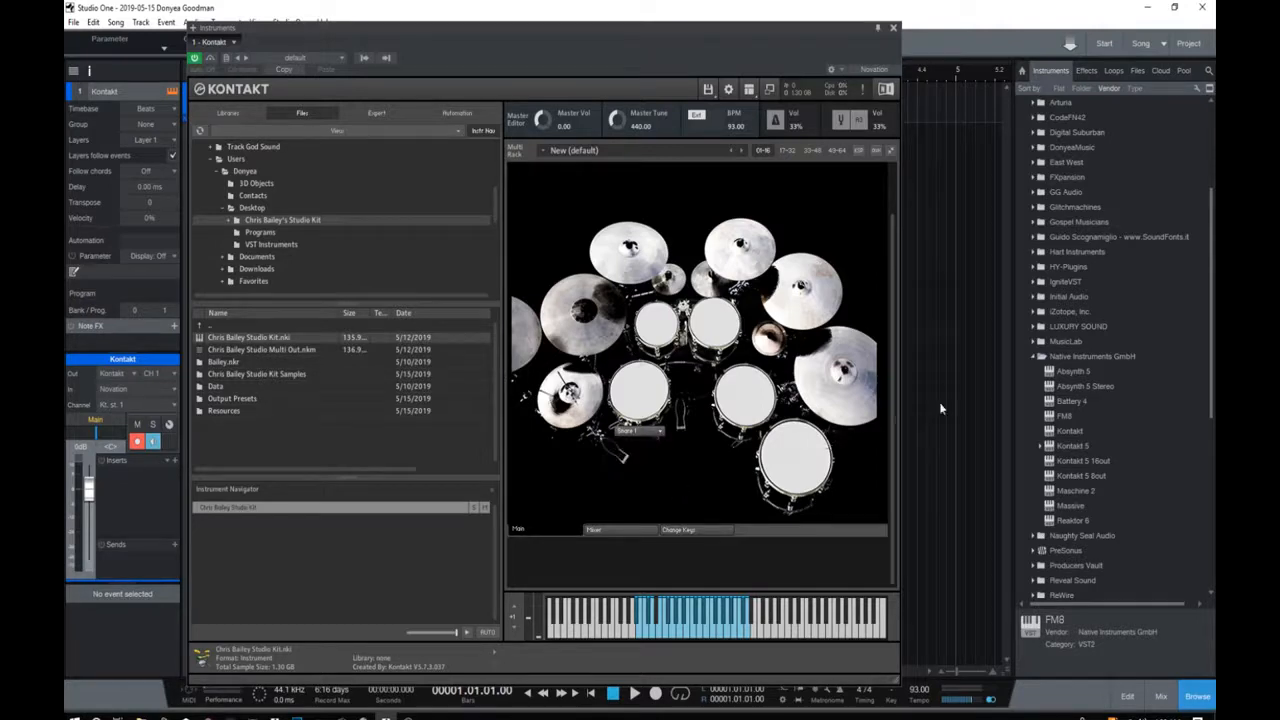
scroll(889, 453, up, 2)
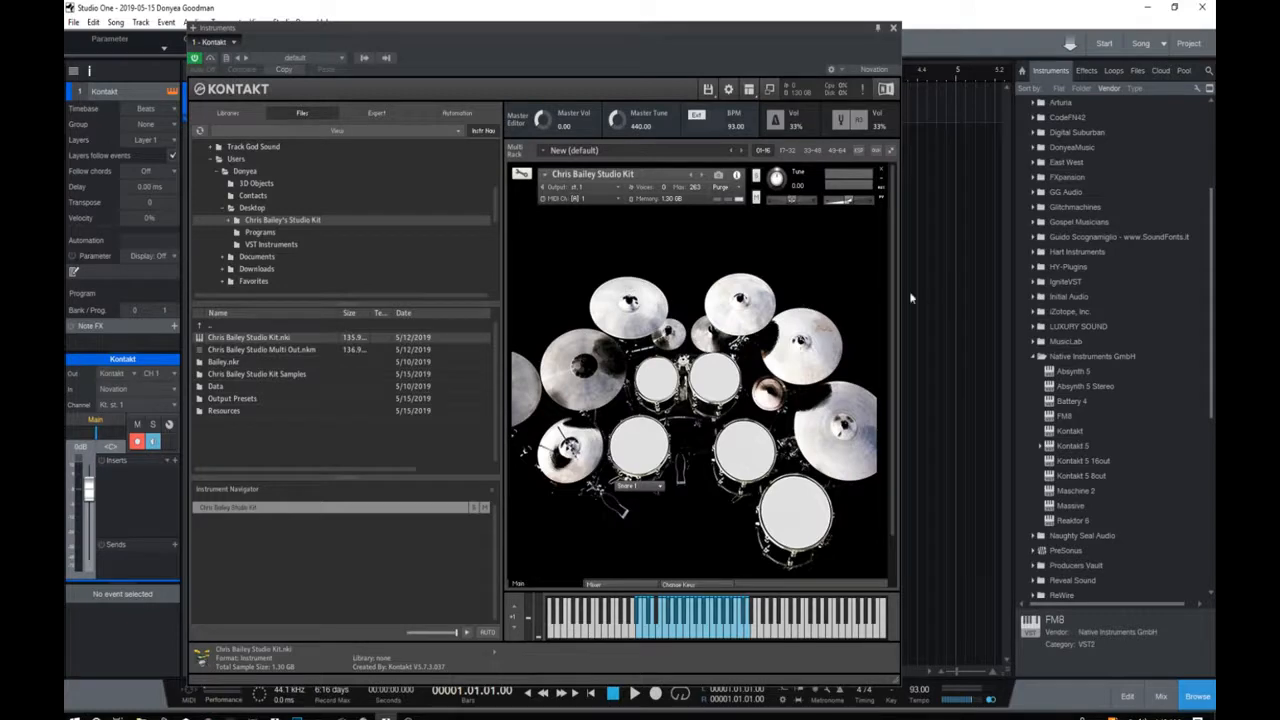
scroll(894, 296, down, 2)
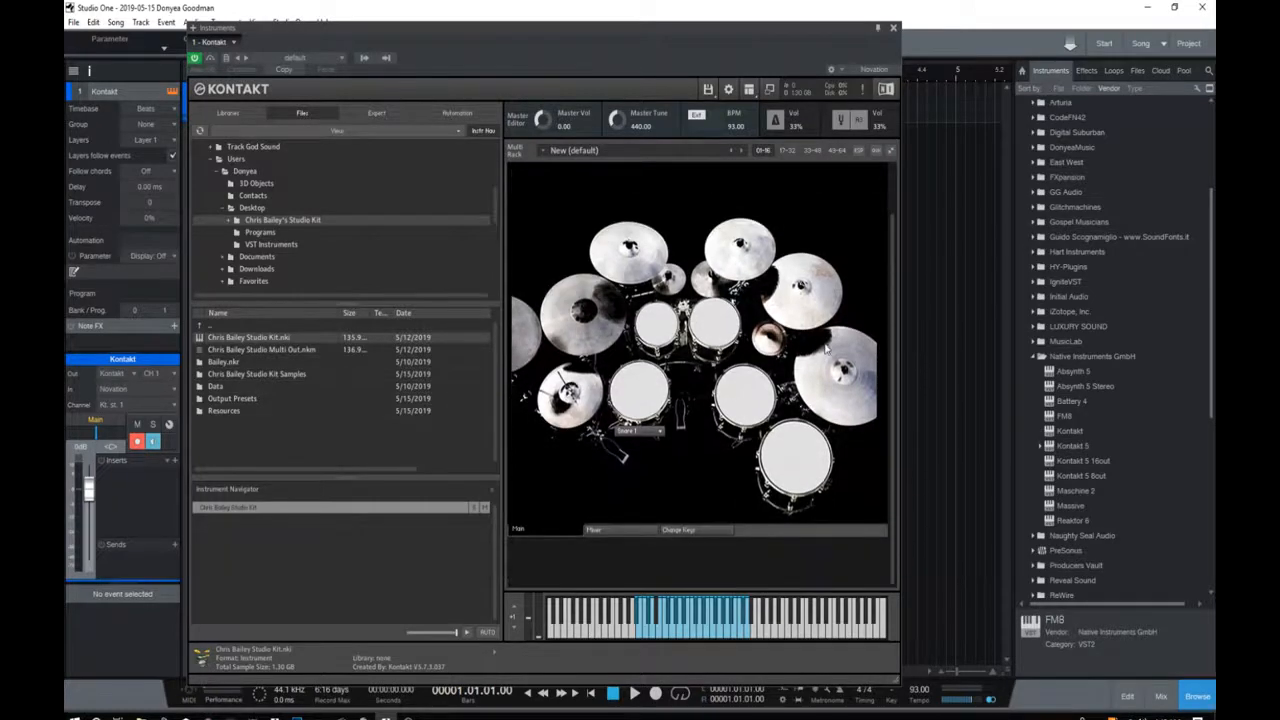
scroll(895, 355, up, 2)
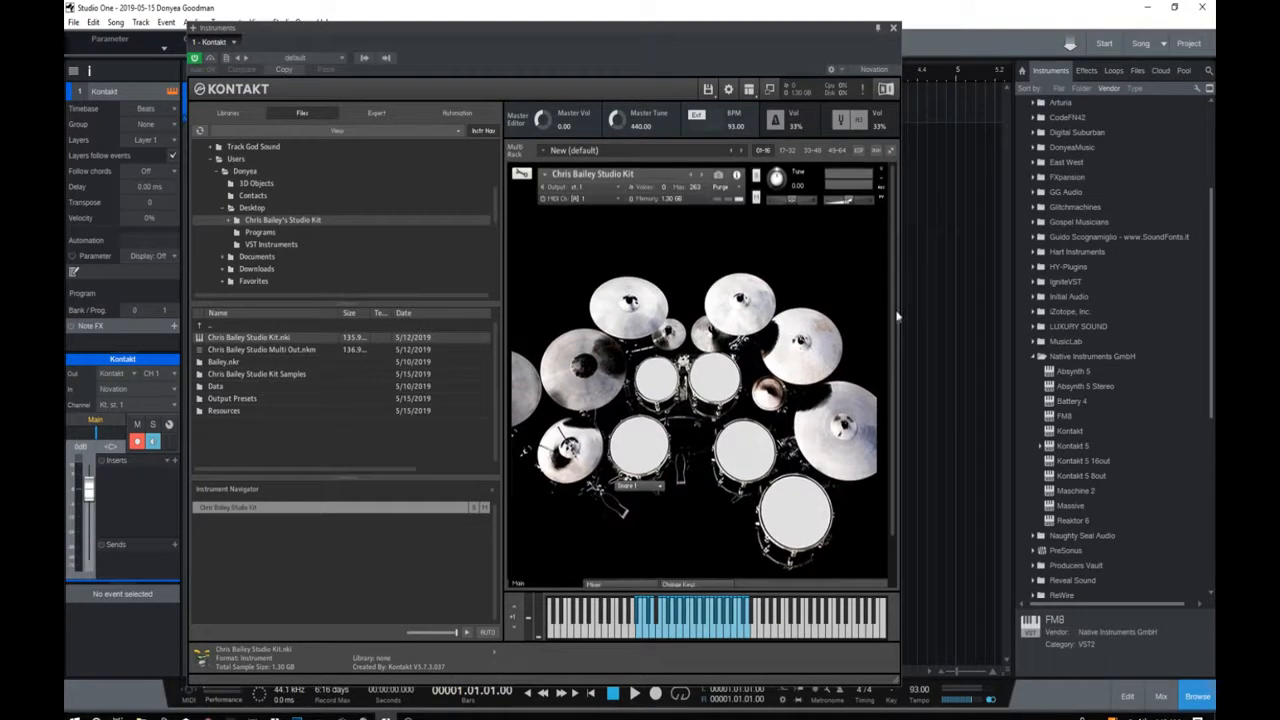
scroll(891, 292, down, 2)
scroll(889, 267, up, 2)
scroll(889, 280, down, 2)
scroll(884, 329, up, 2)
- View the kit's Mixer page and its Change Keys page in Kontakt
scroll(887, 305, down, 2)
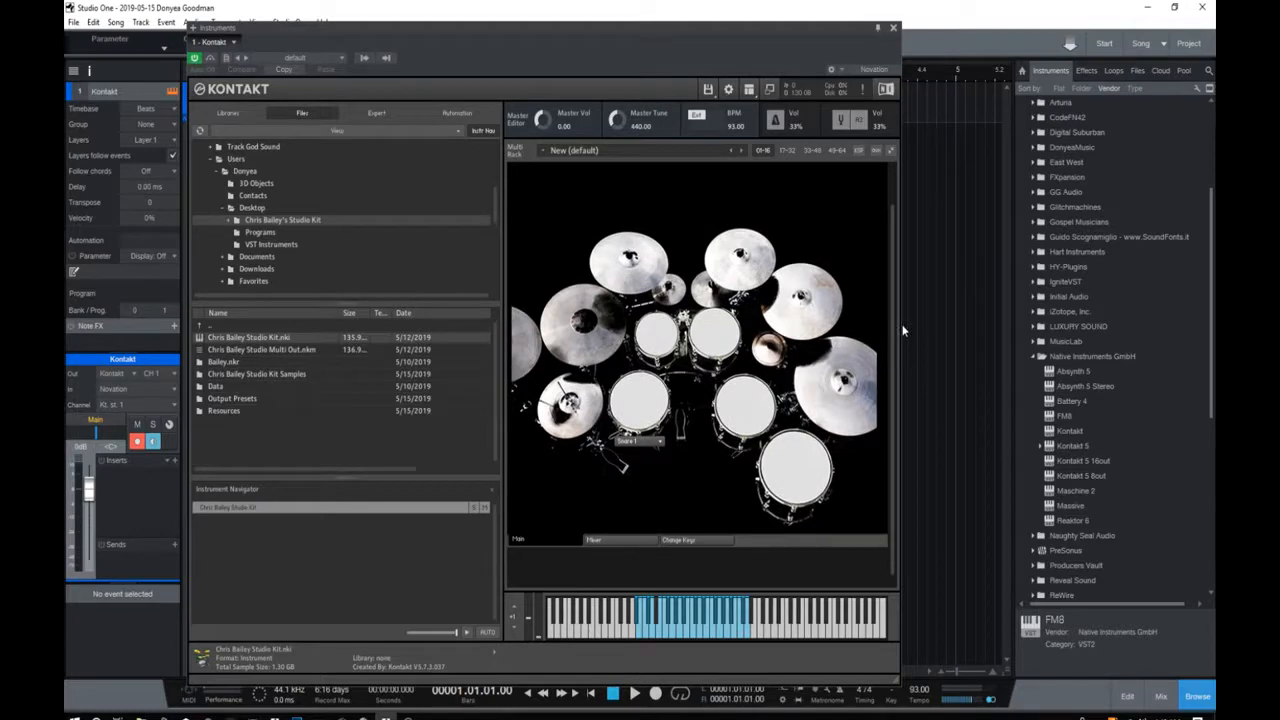
click(613, 541)
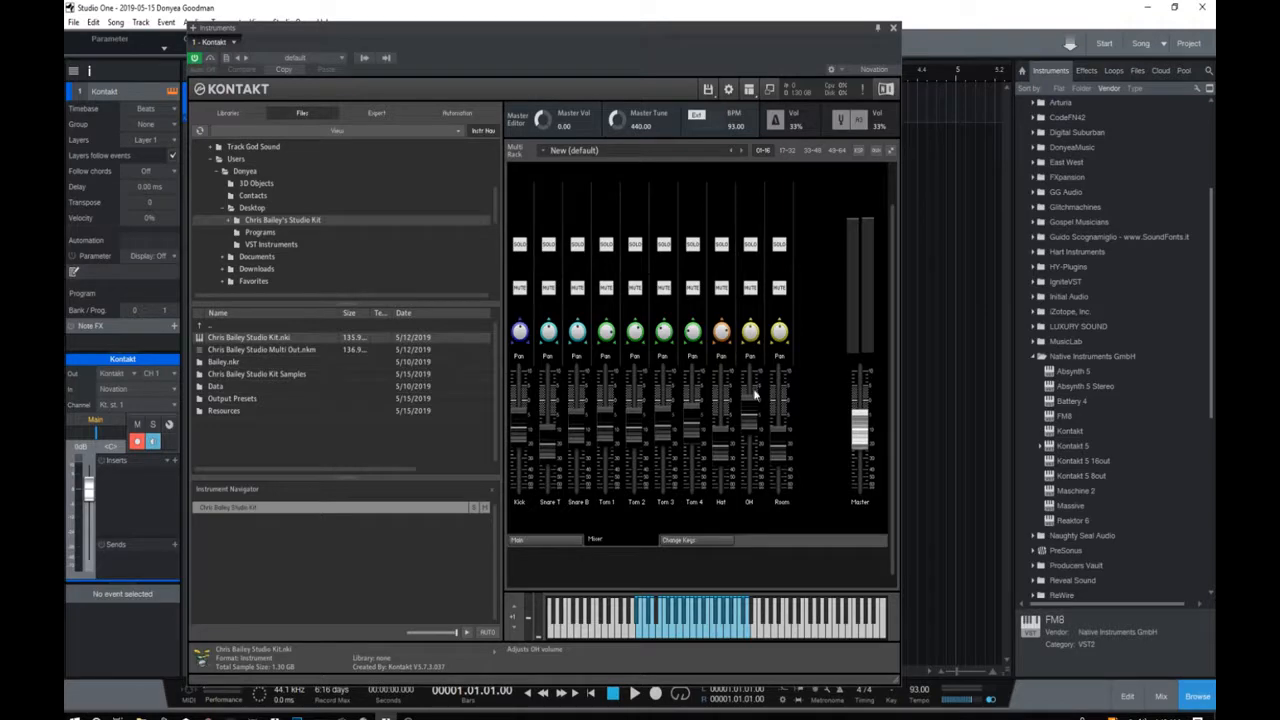
drag(703, 34, 790, 20)
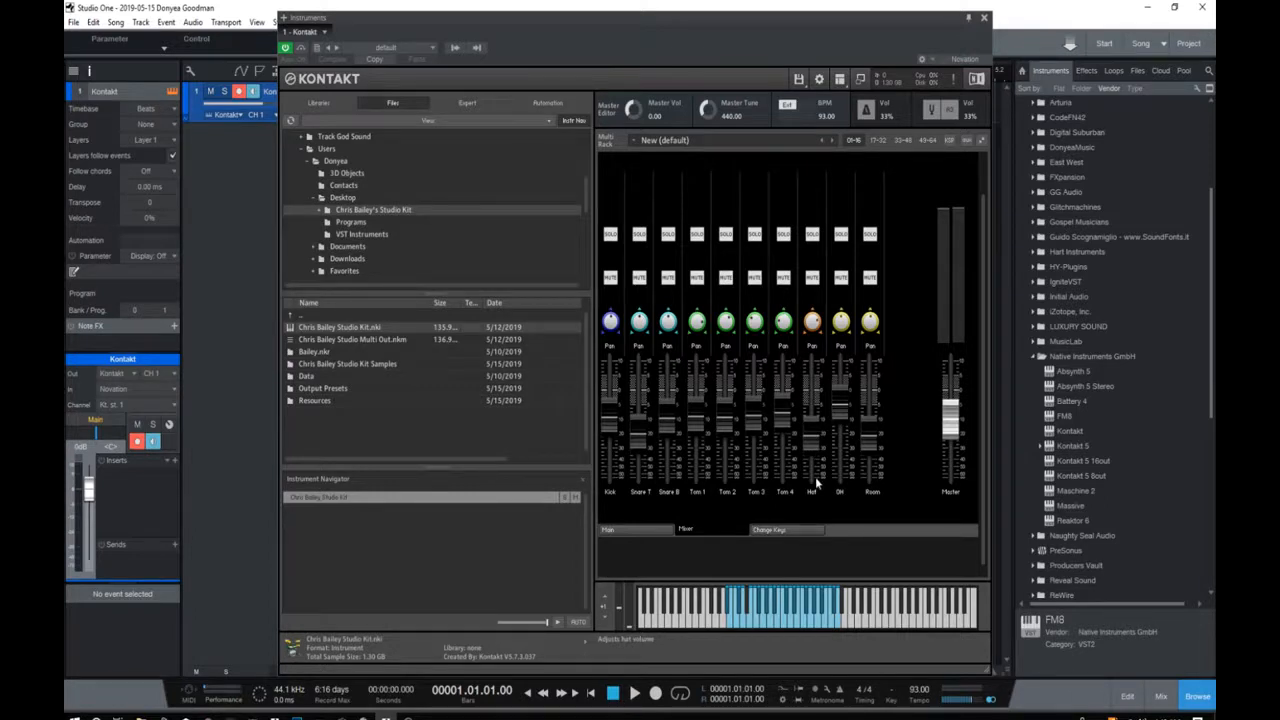
click(782, 530)
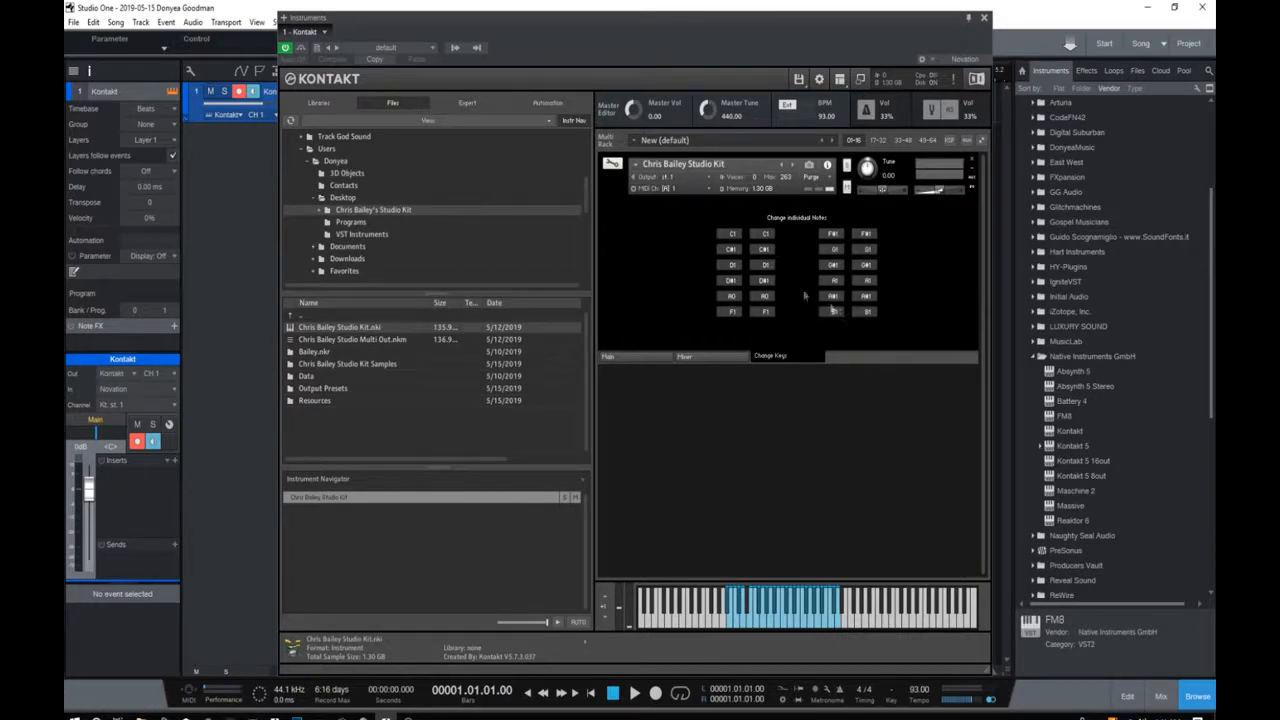
- Return to the kit's Main page and audition Snare 2, Snare 3 and Snare 4 in turn
click(636, 358)
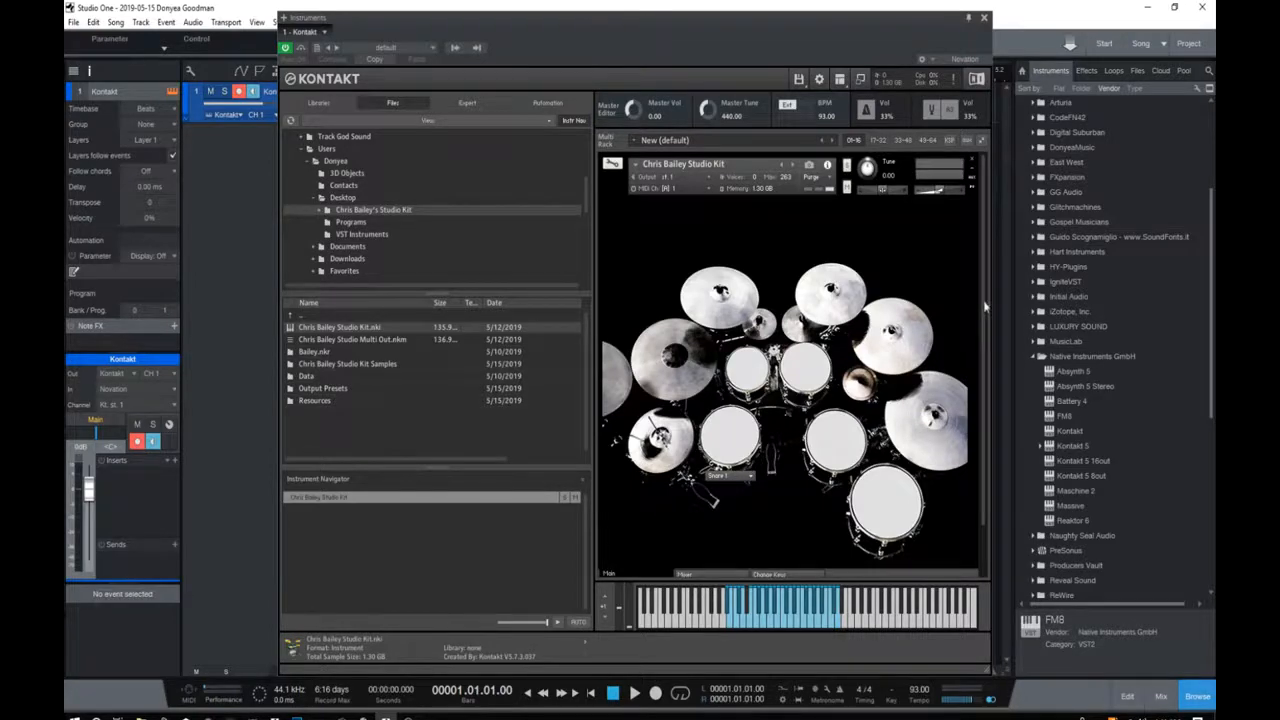
scroll(988, 302, down, 2)
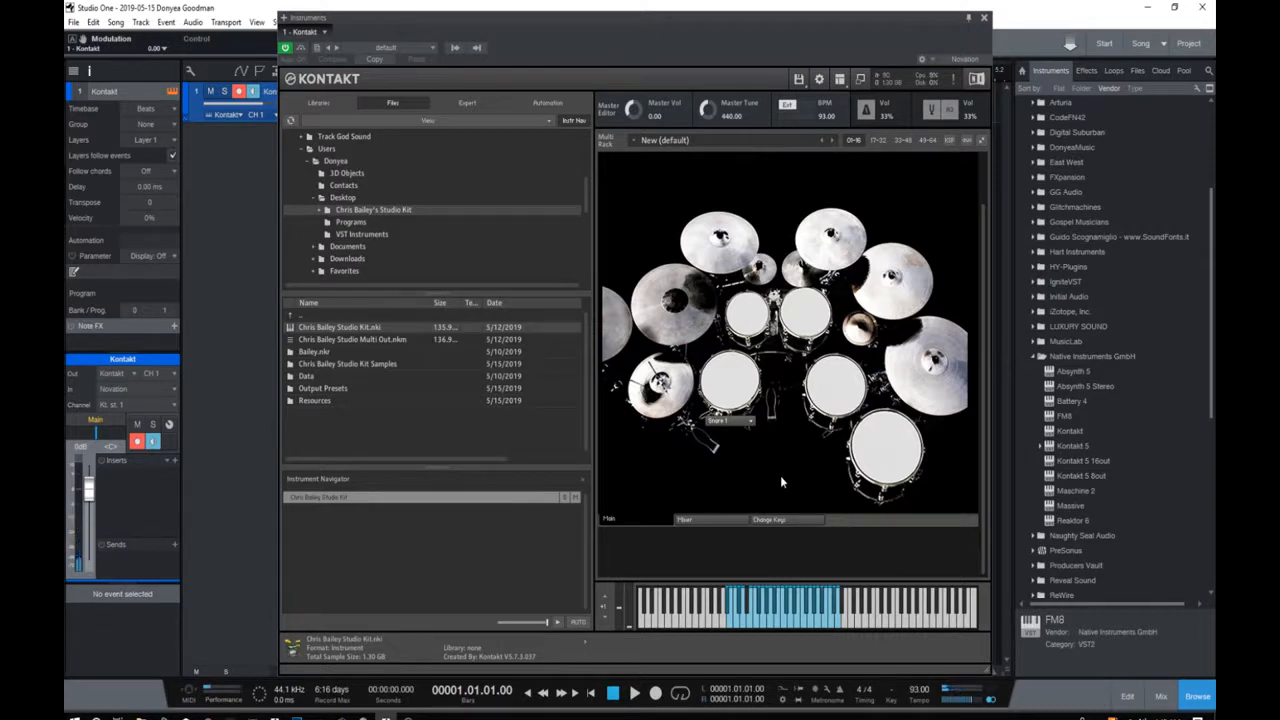
click(738, 421)
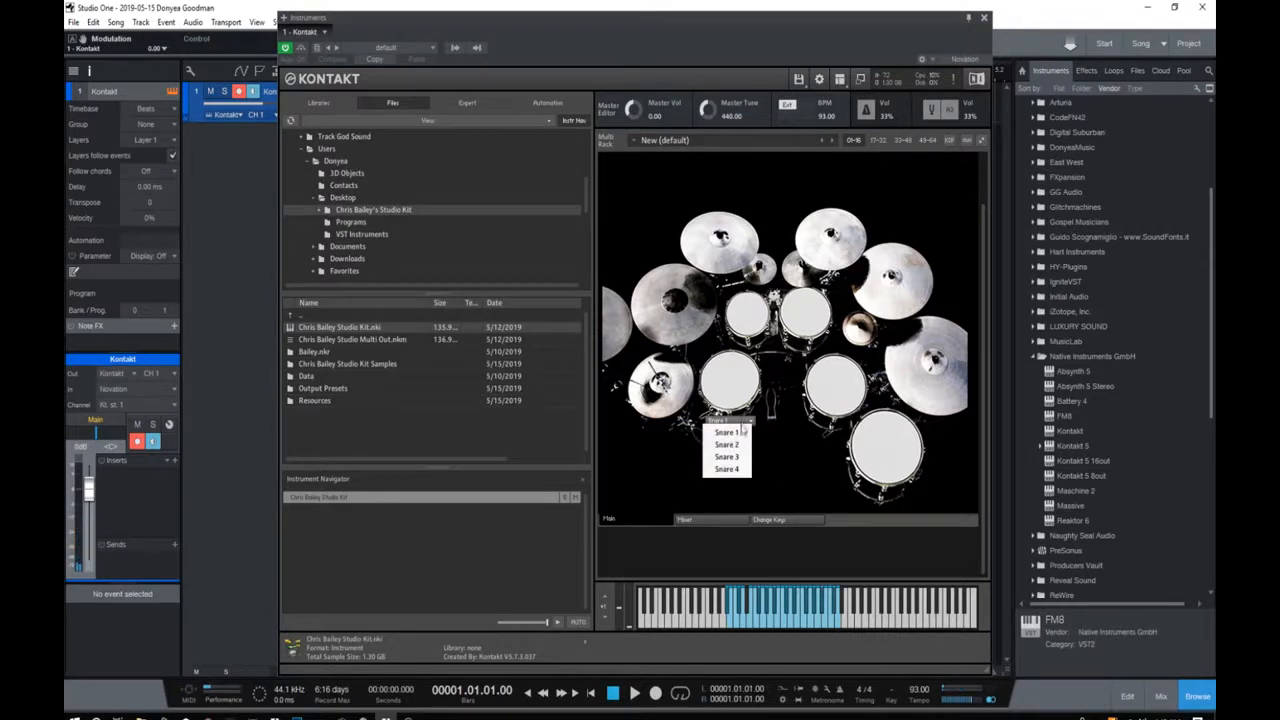
click(740, 446)
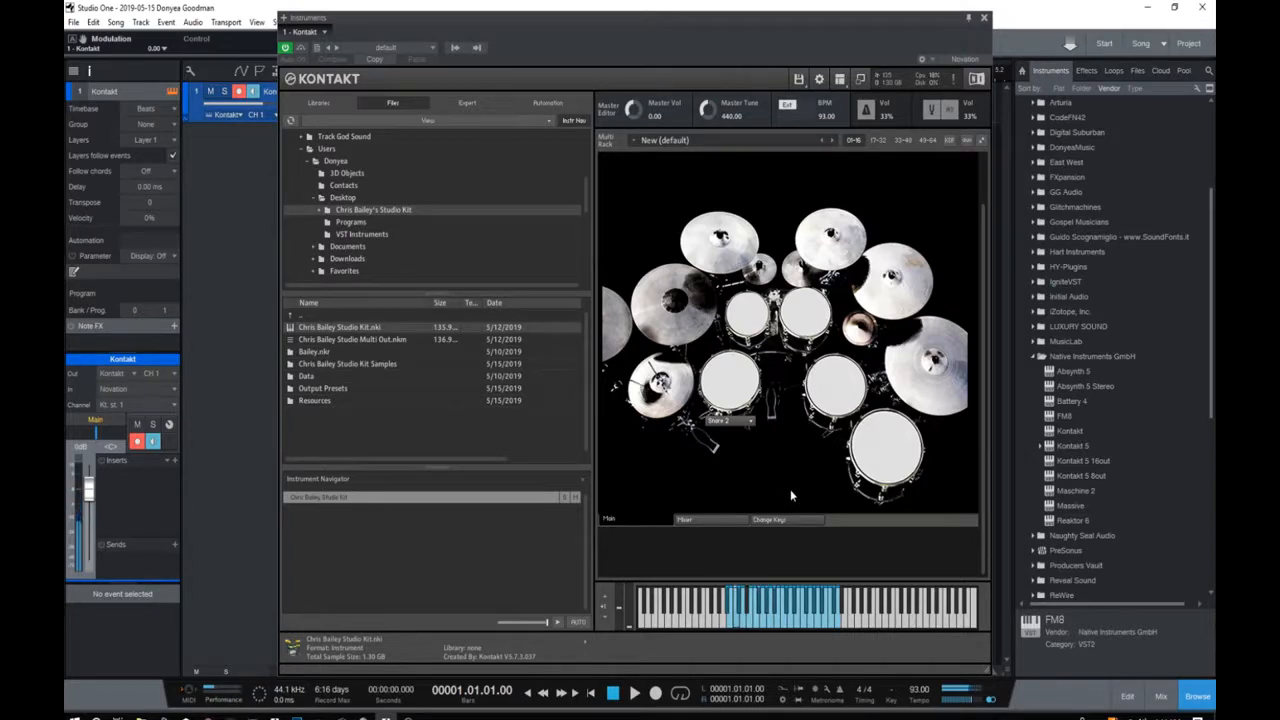
click(745, 421)
click(729, 457)
click(730, 420)
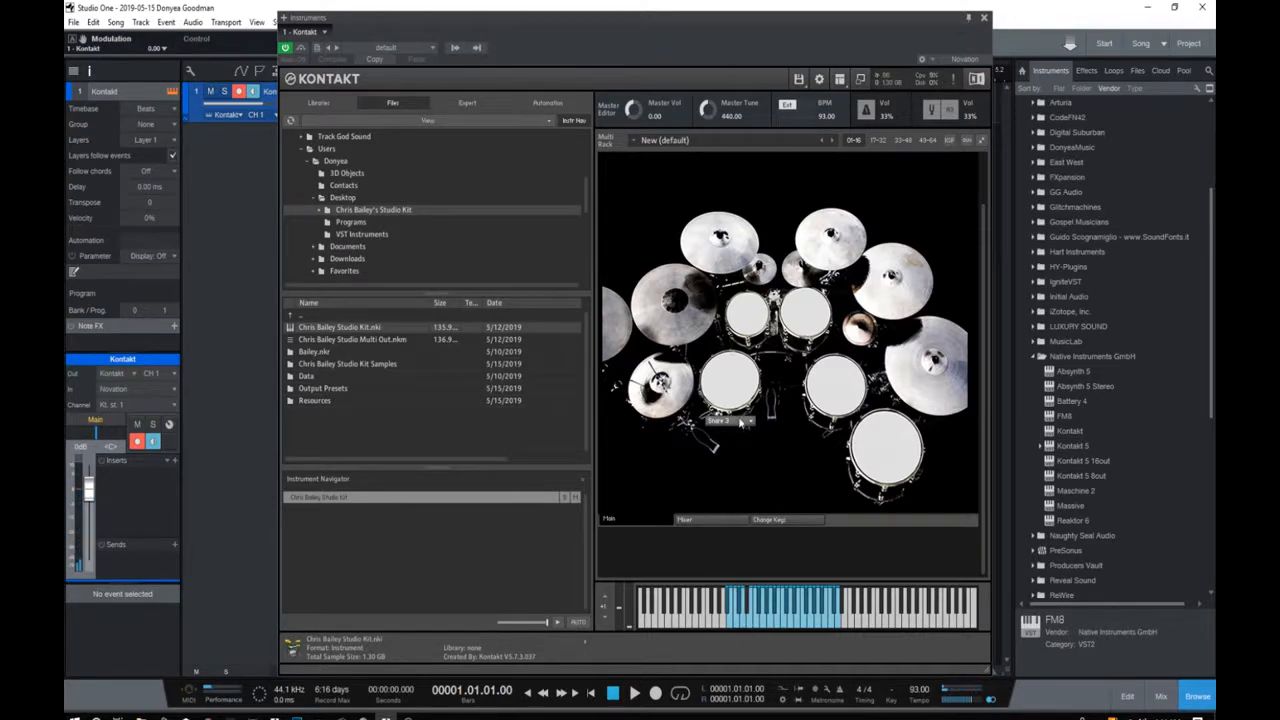
click(724, 467)
- On the kit's Mixer page, try the Kick fader and solo Snare B, OH and Room one at a time, unsoloing each after listening
click(703, 524)
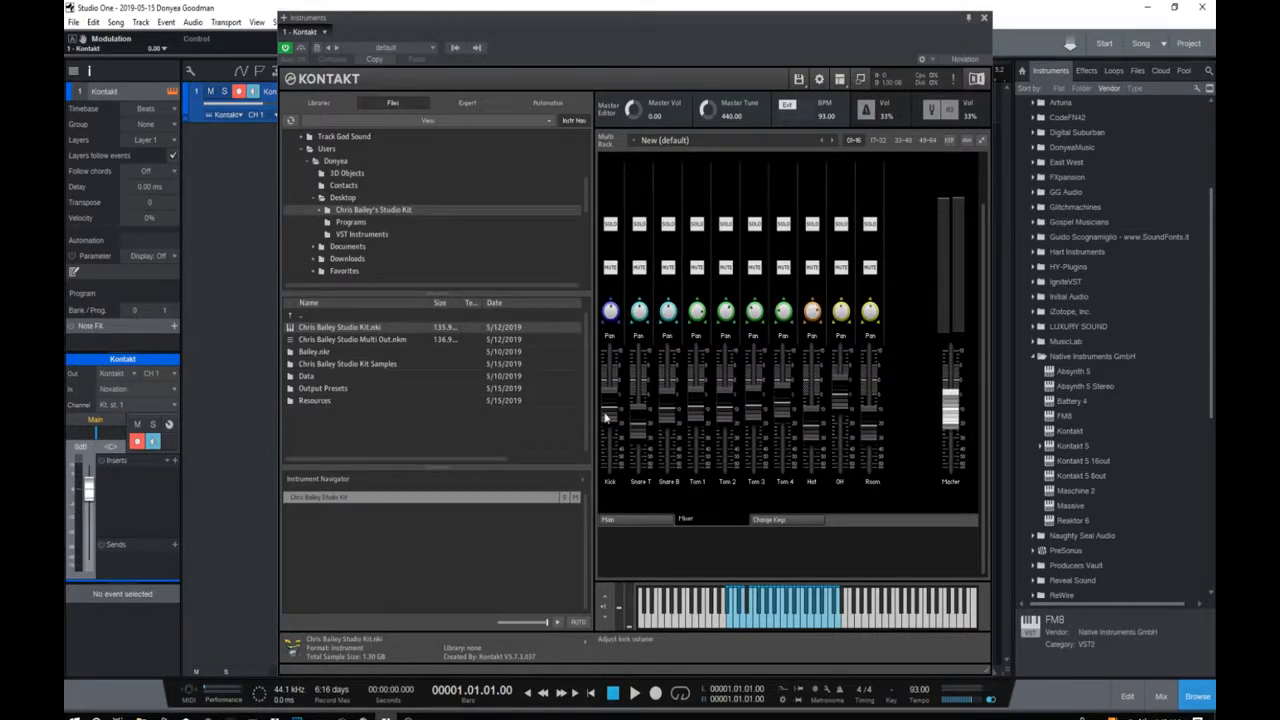
mouse_move(605, 418)
mouse_down()
mouse_move(610, 472)
mouse_move(606, 385)
mouse_move(606, 411)
mouse_up()
click(666, 225)
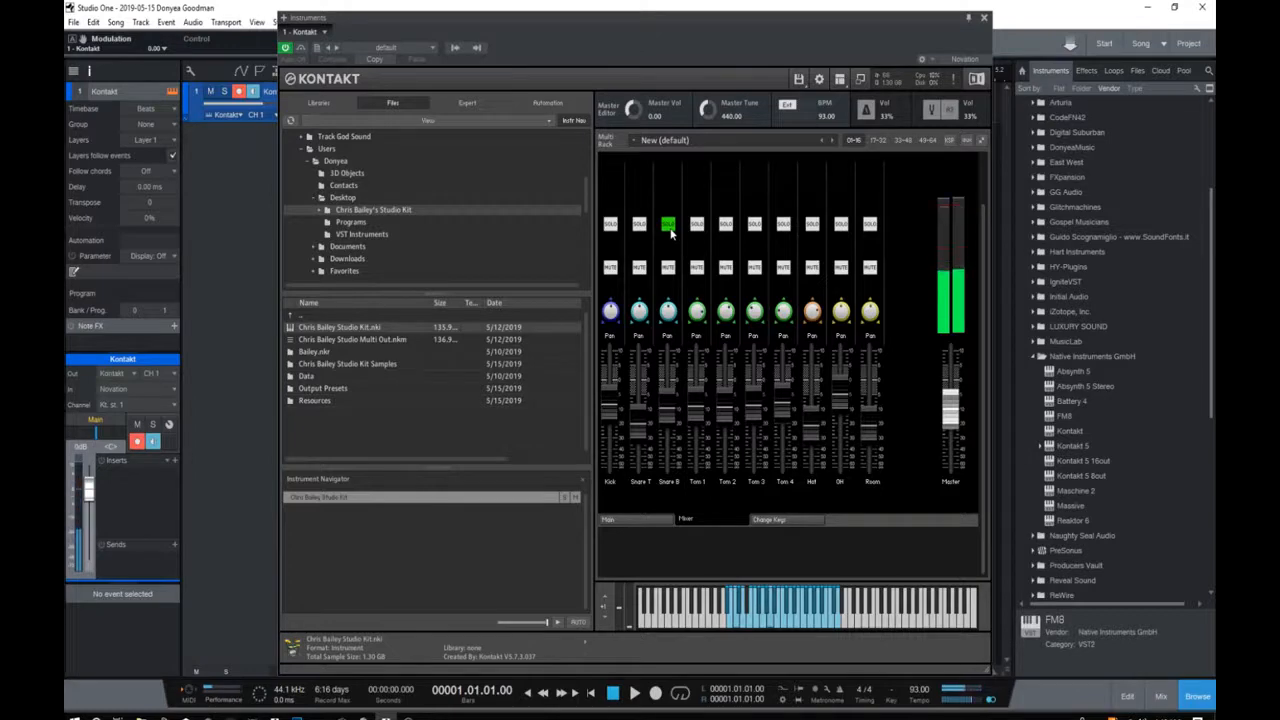
click(668, 225)
click(840, 226)
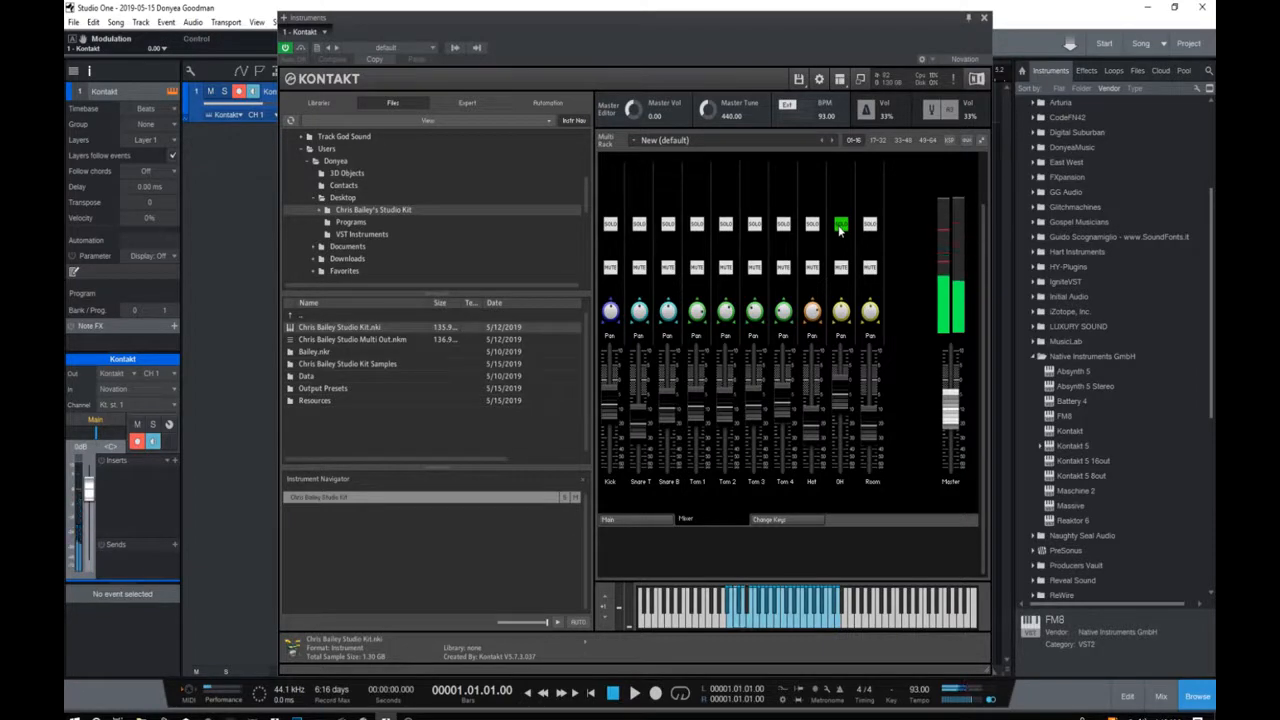
click(840, 225)
click(870, 225)
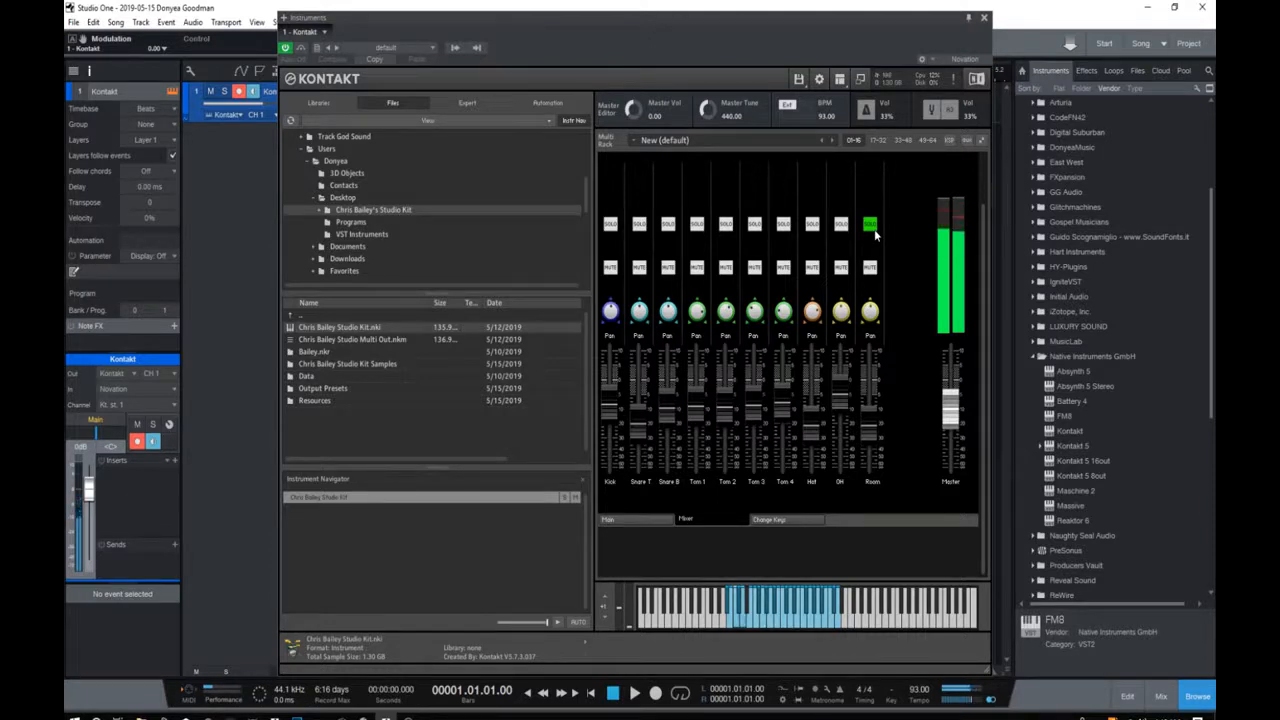
click(870, 225)
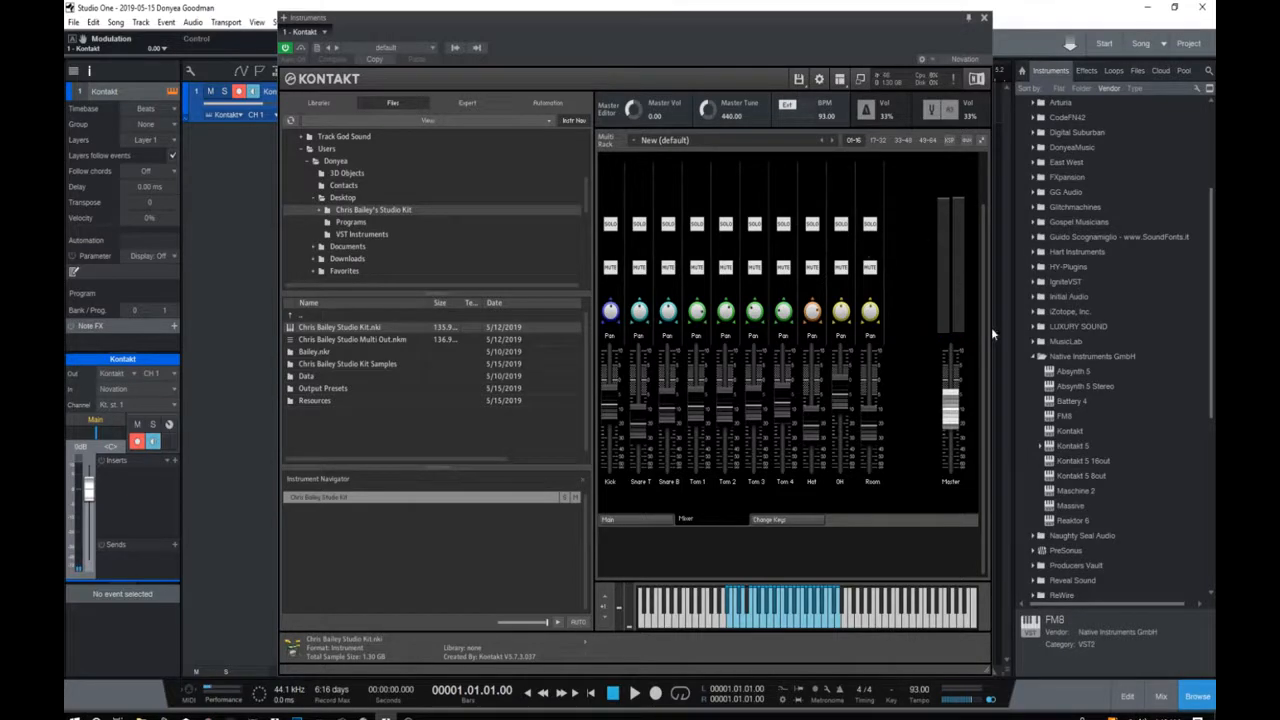
- Remove the Chris Bailey Studio Kit instrument from Kontakt's rack
drag(984, 342, 976, 262)
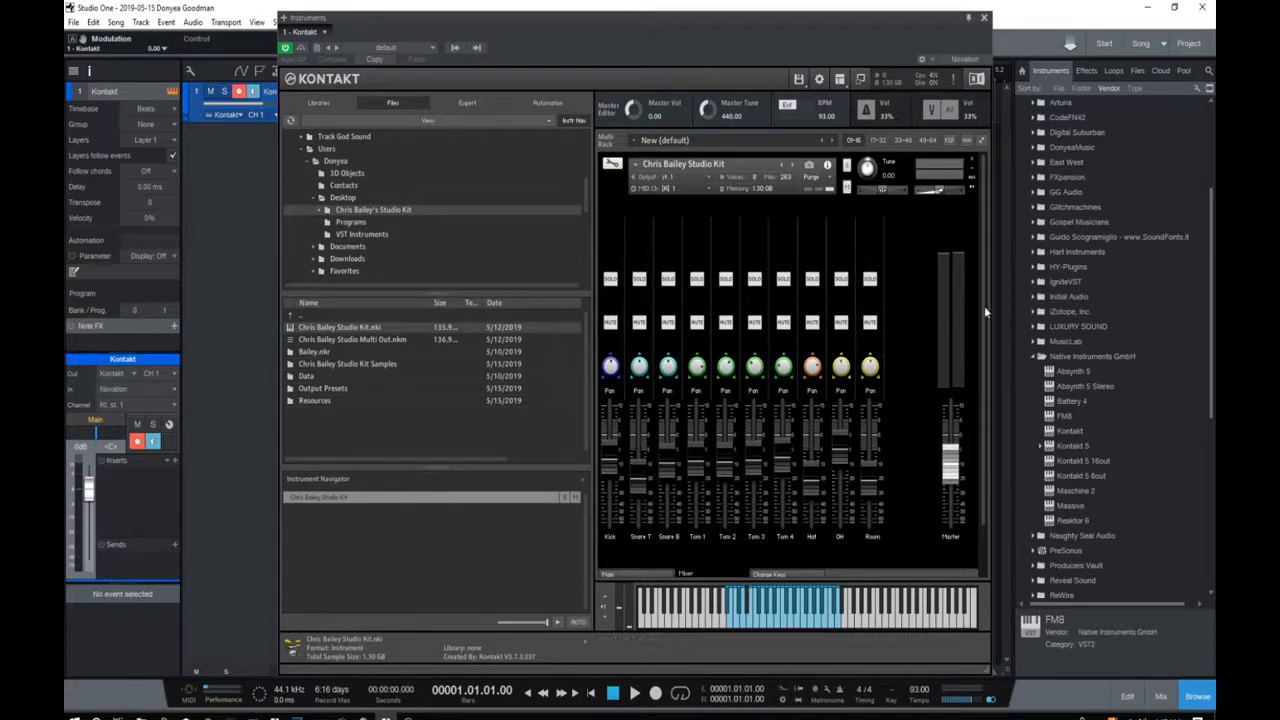
drag(985, 312, 980, 378)
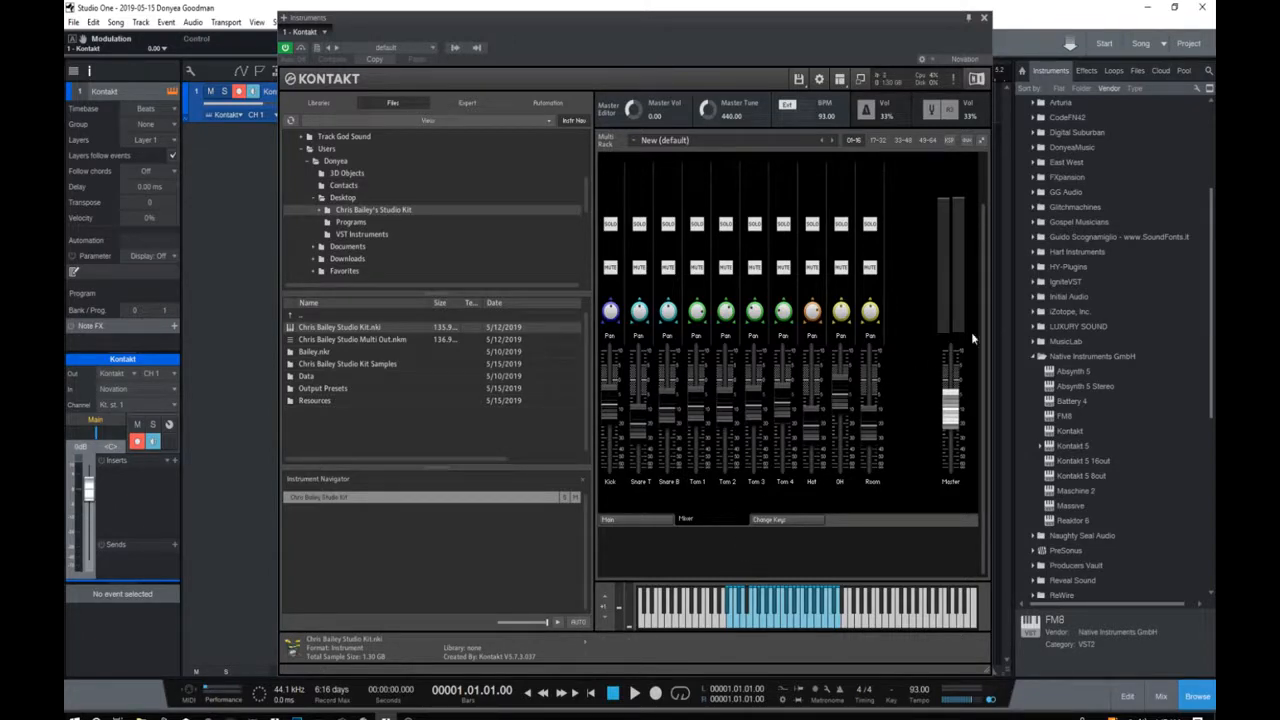
drag(985, 380, 986, 296)
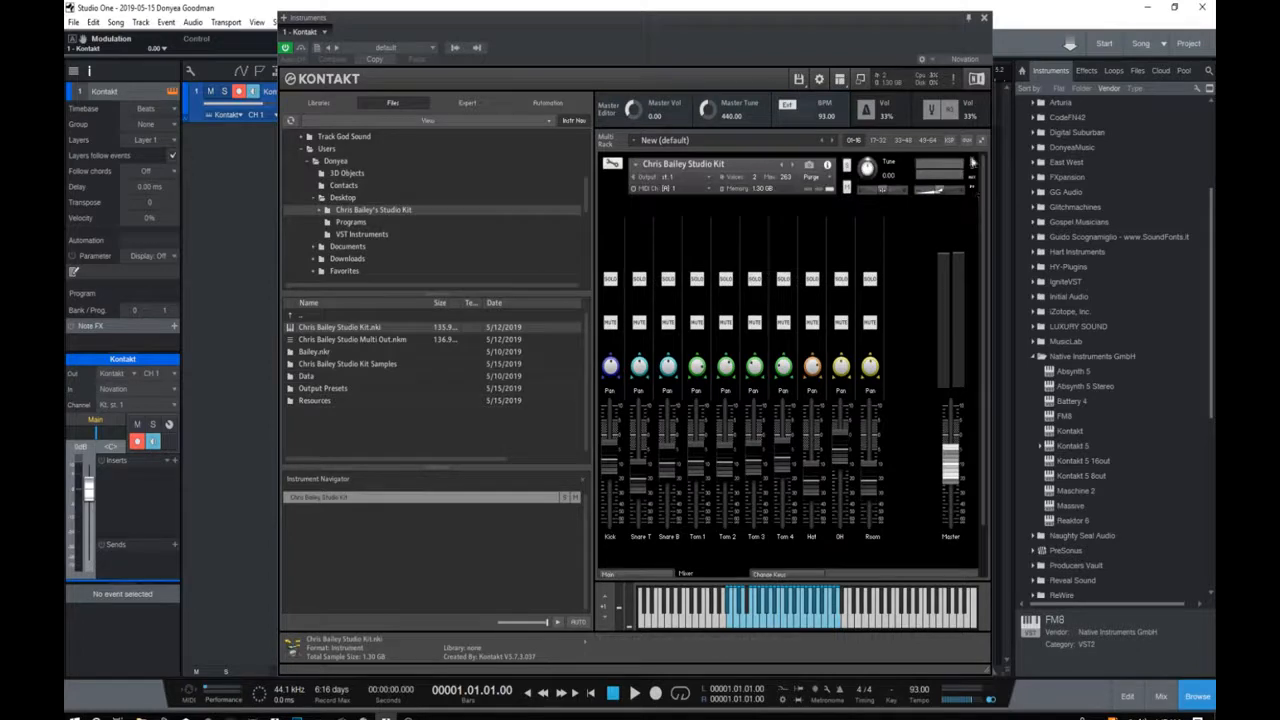
click(972, 163)
click(648, 411)
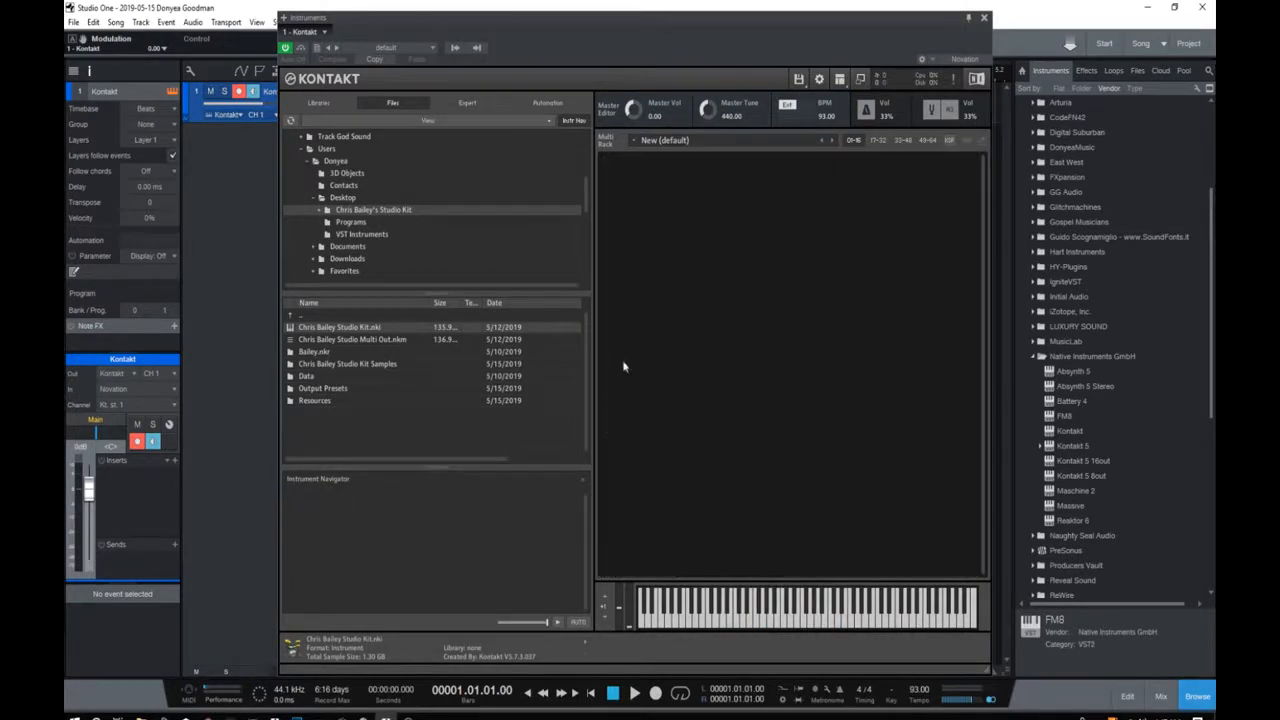
- Load Chris Bailey Studio Multi Out.nkm into Kontakt's empty rack, replacing the current multi
drag(585, 30, 647, 17)
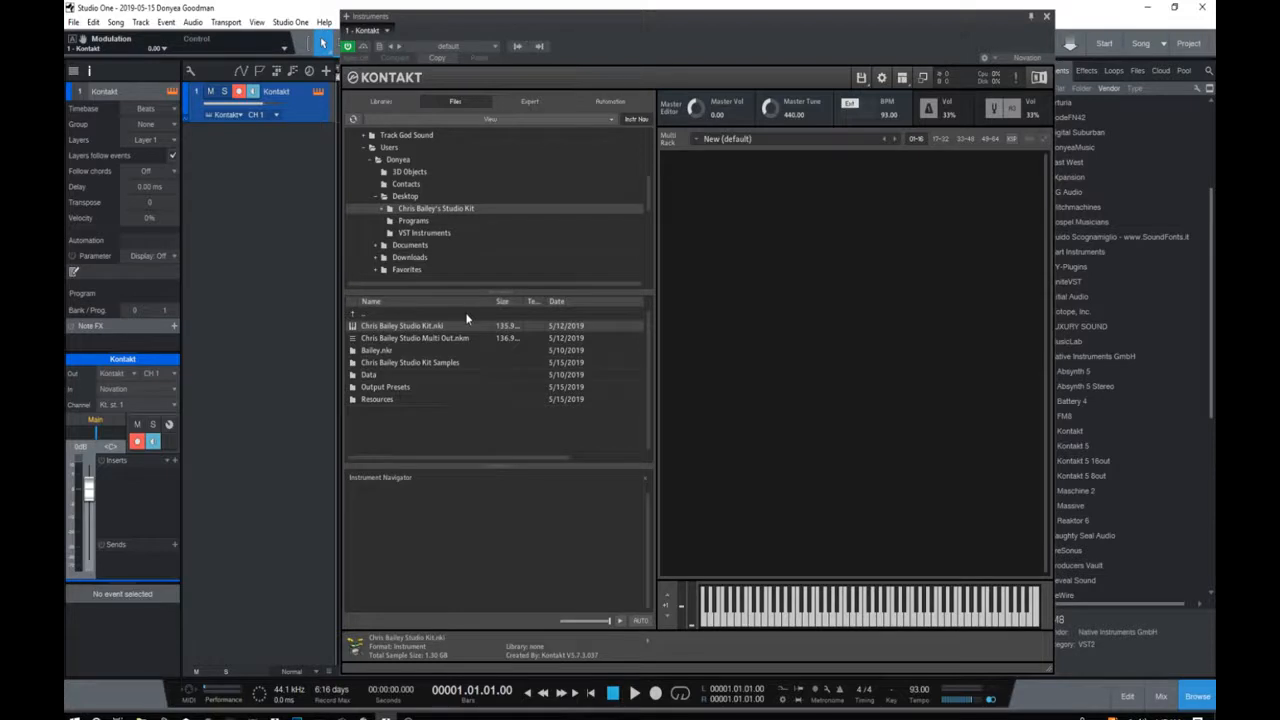
click(416, 337)
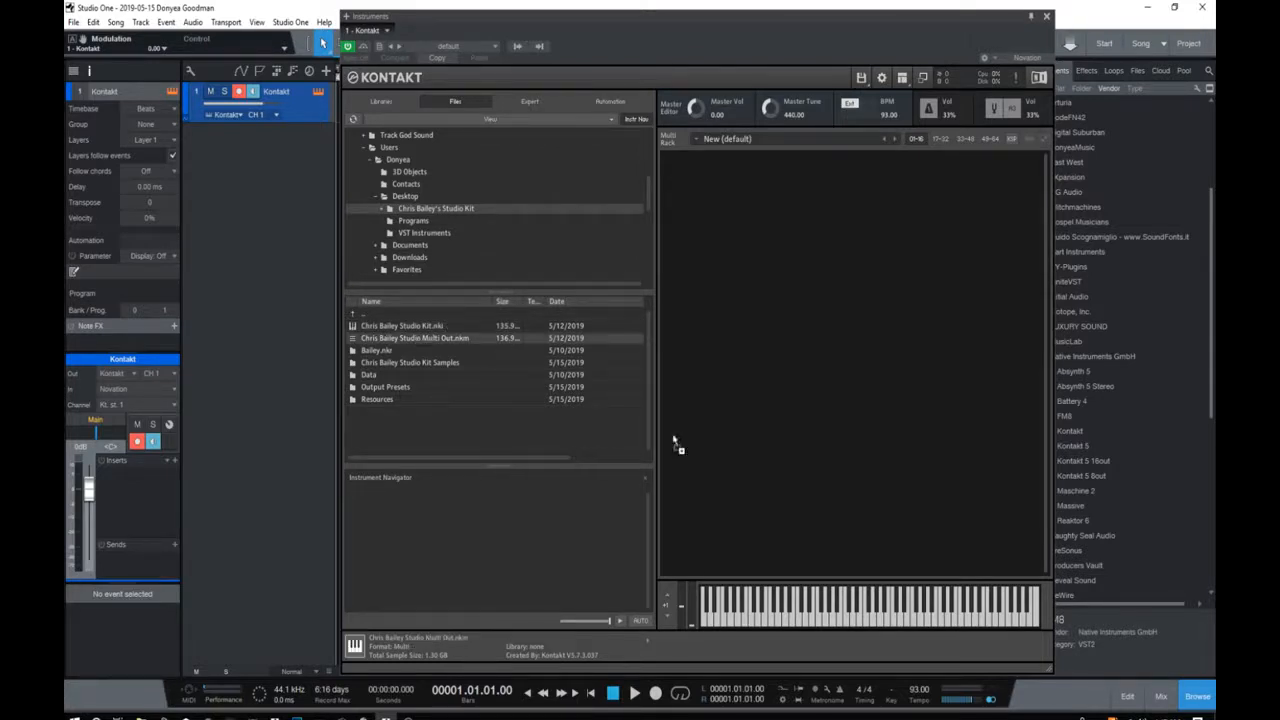
drag(386, 343, 743, 333)
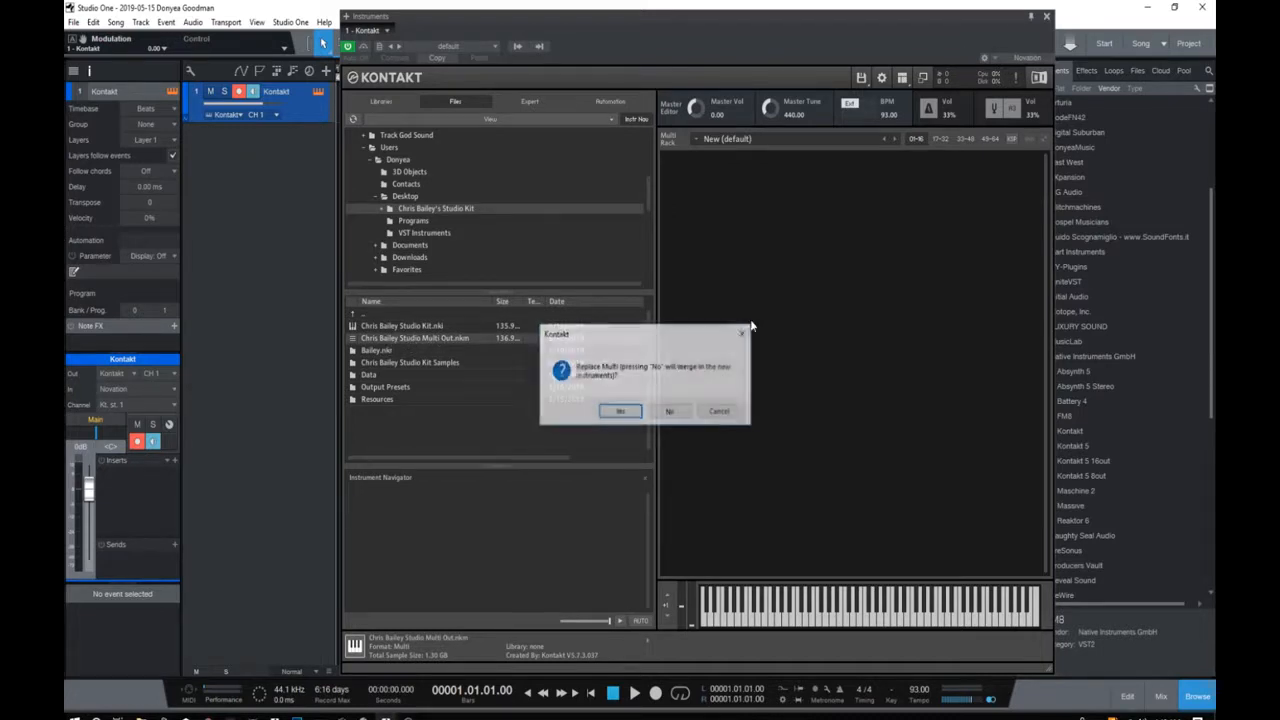
click(625, 414)
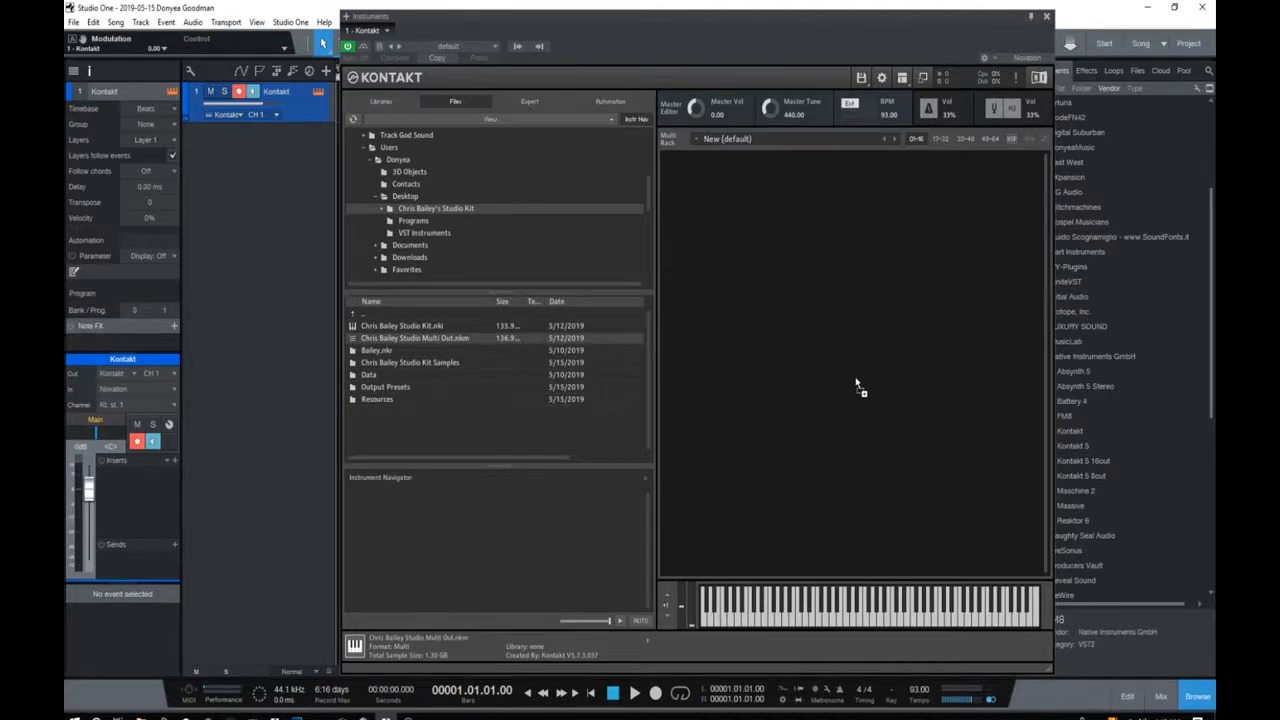
drag(856, 382, 856, 382)
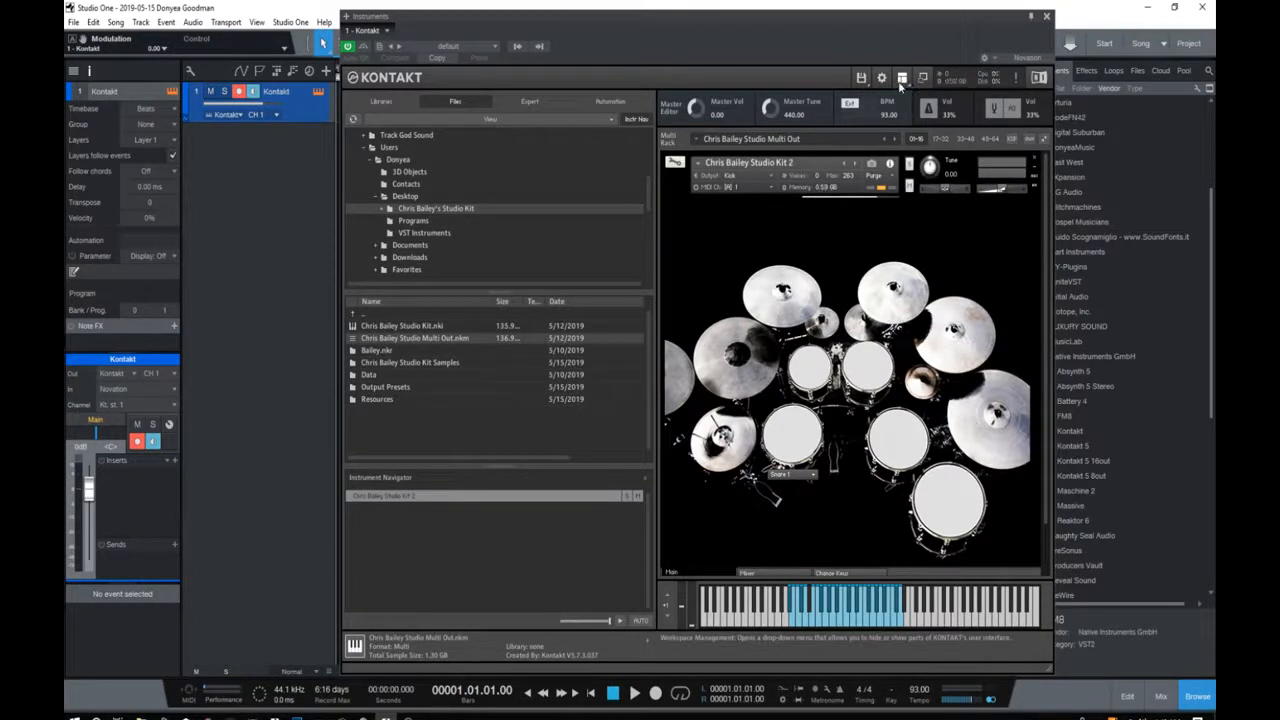
- Show Kontakt's Outputs section below the rack and open Studio One's mixer behind the repositioned Kontakt window
click(903, 80)
click(898, 132)
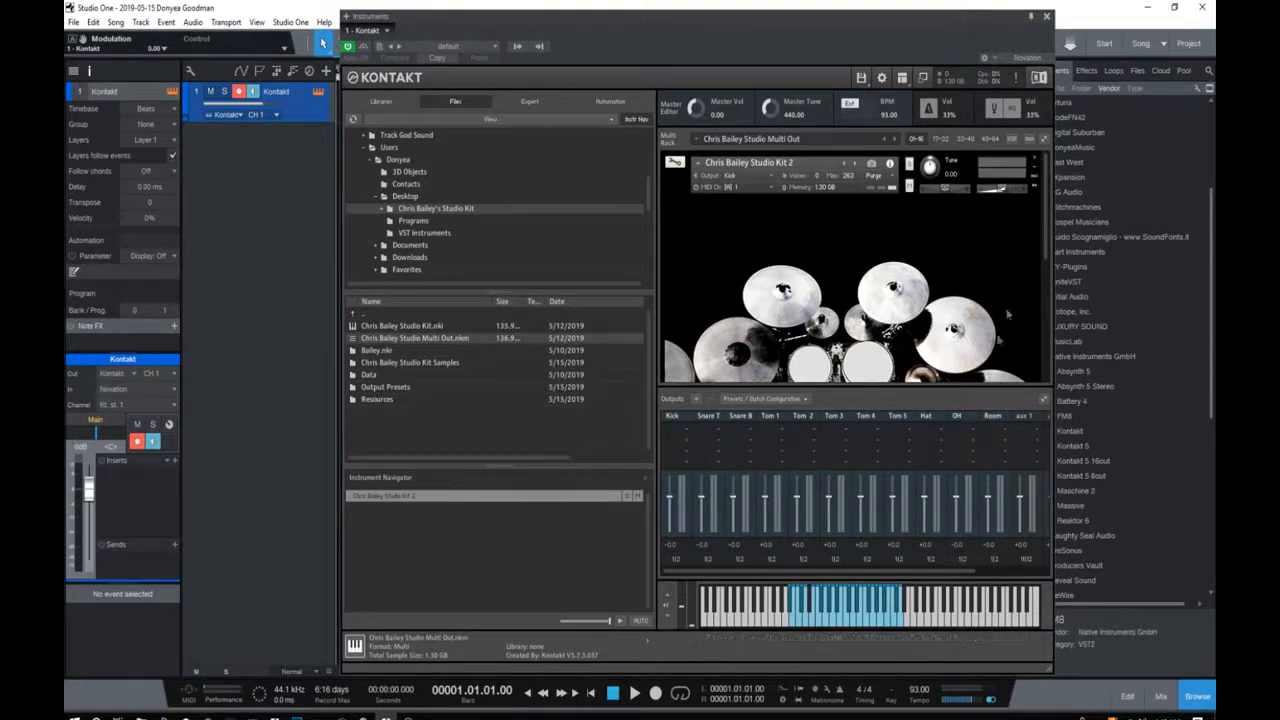
scroll(1046, 252, down, 5)
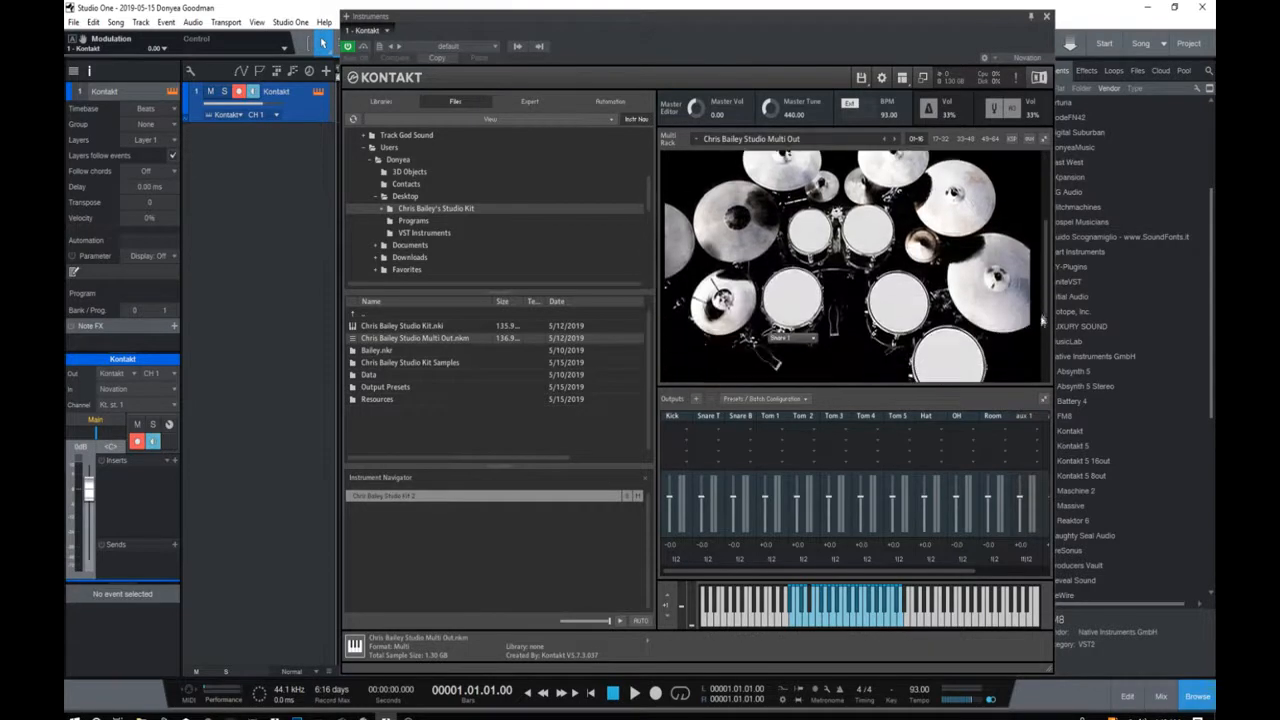
mouse_move(1037, 338)
mouse_down()
mouse_move(1042, 250)
mouse_move(1035, 329)
mouse_up()
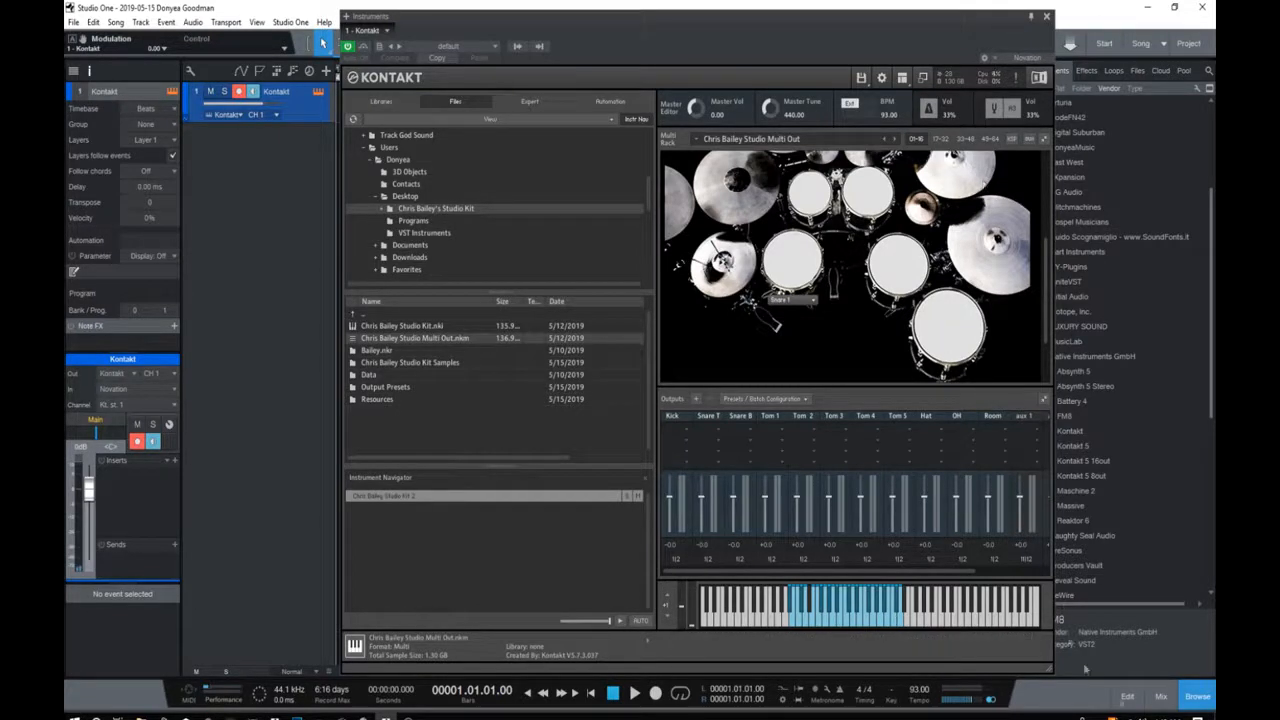
click(1158, 697)
drag(960, 18, 880, 12)
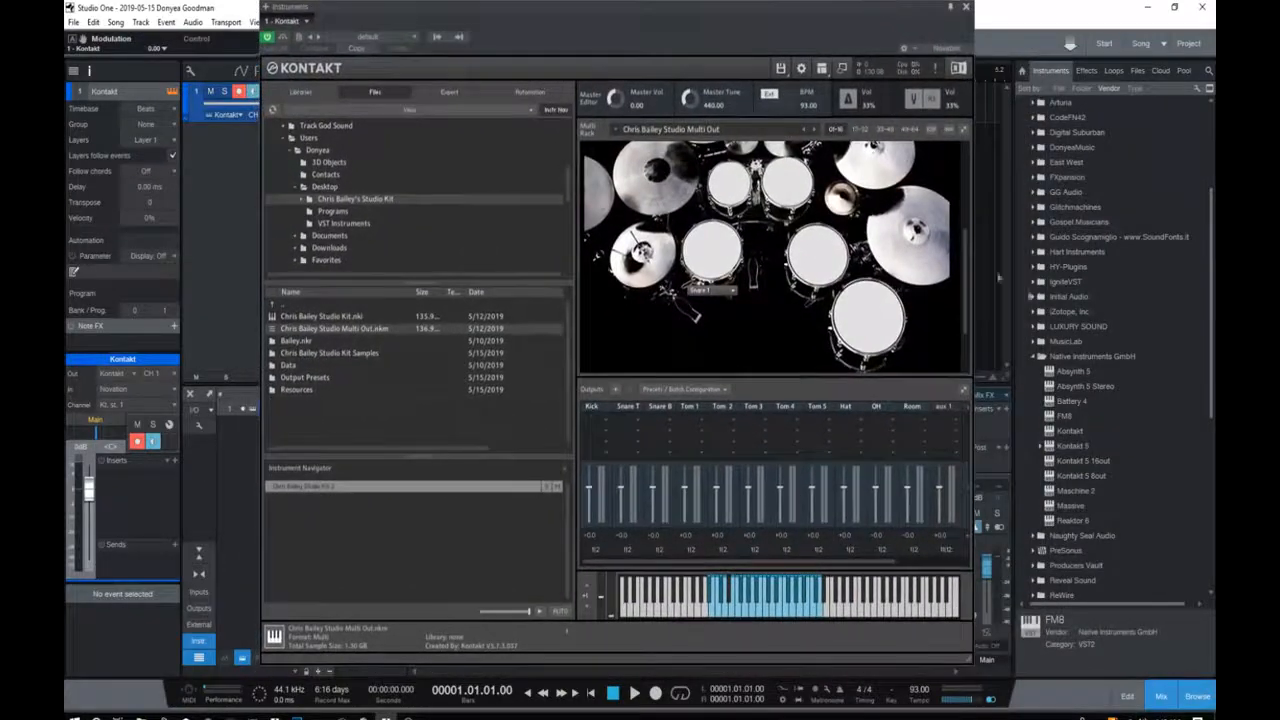
- Review the physical output choices for Kontakt's Kick output channel and leave its configuration without changes
click(600, 551)
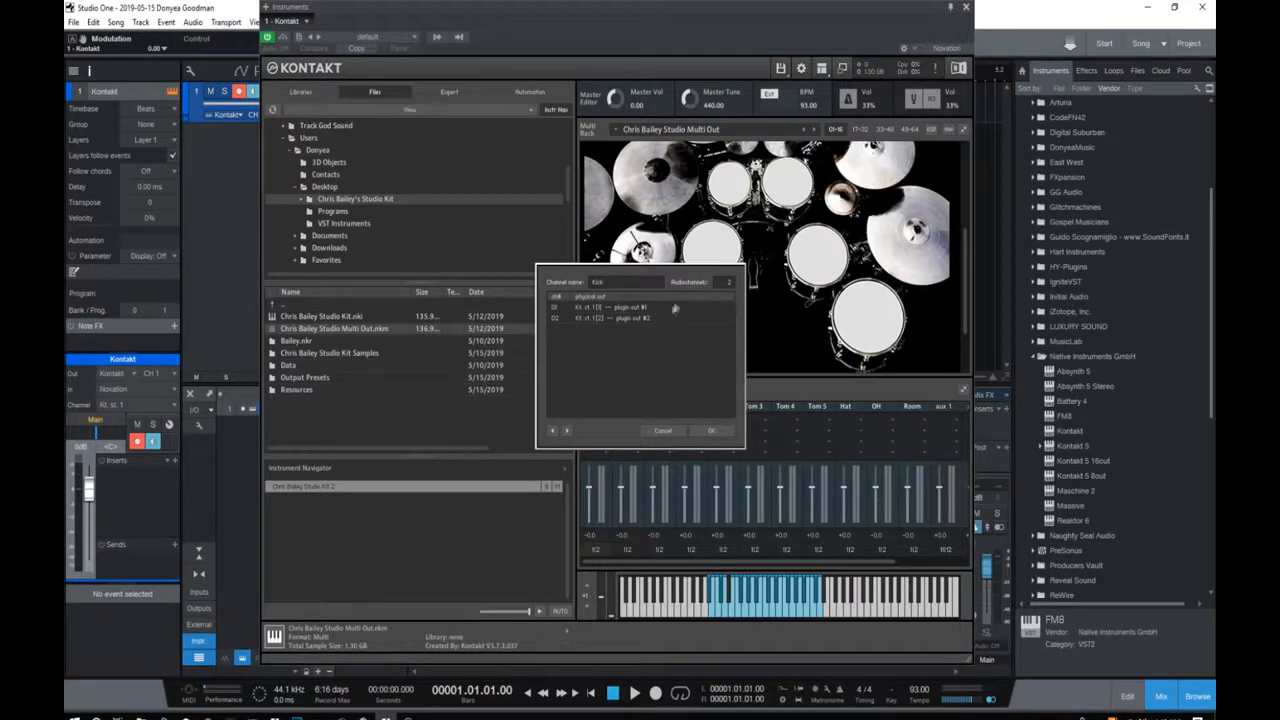
click(613, 313)
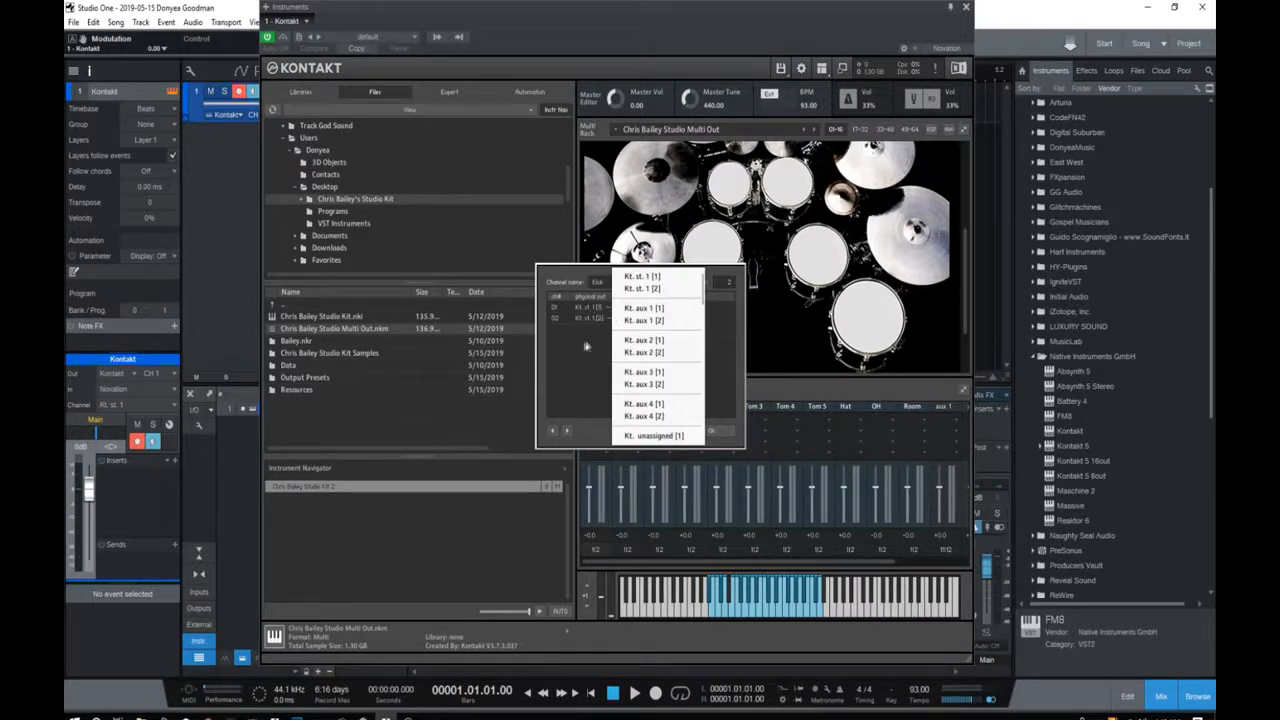
scroll(637, 362, down, 5)
scroll(637, 362, down, 4)
drag(704, 358, 702, 292)
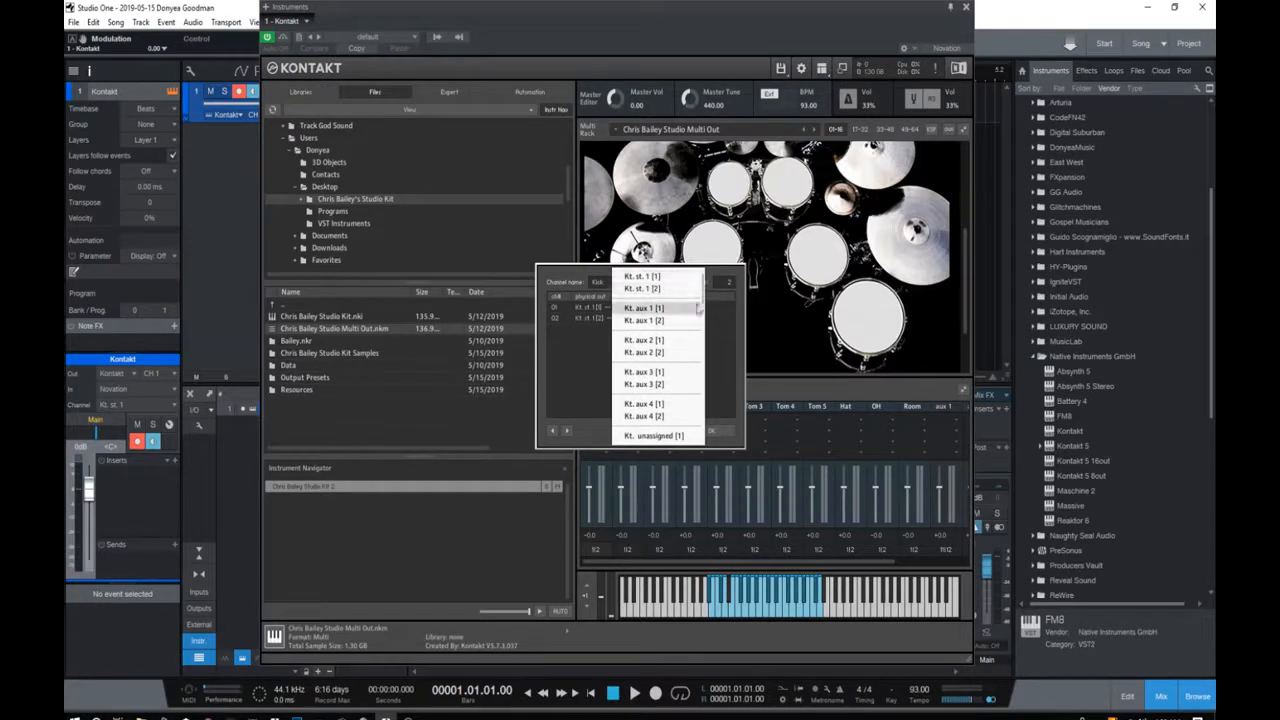
mouse_move(705, 298)
mouse_down()
mouse_move(703, 456)
mouse_move(701, 293)
mouse_up()
click(726, 374)
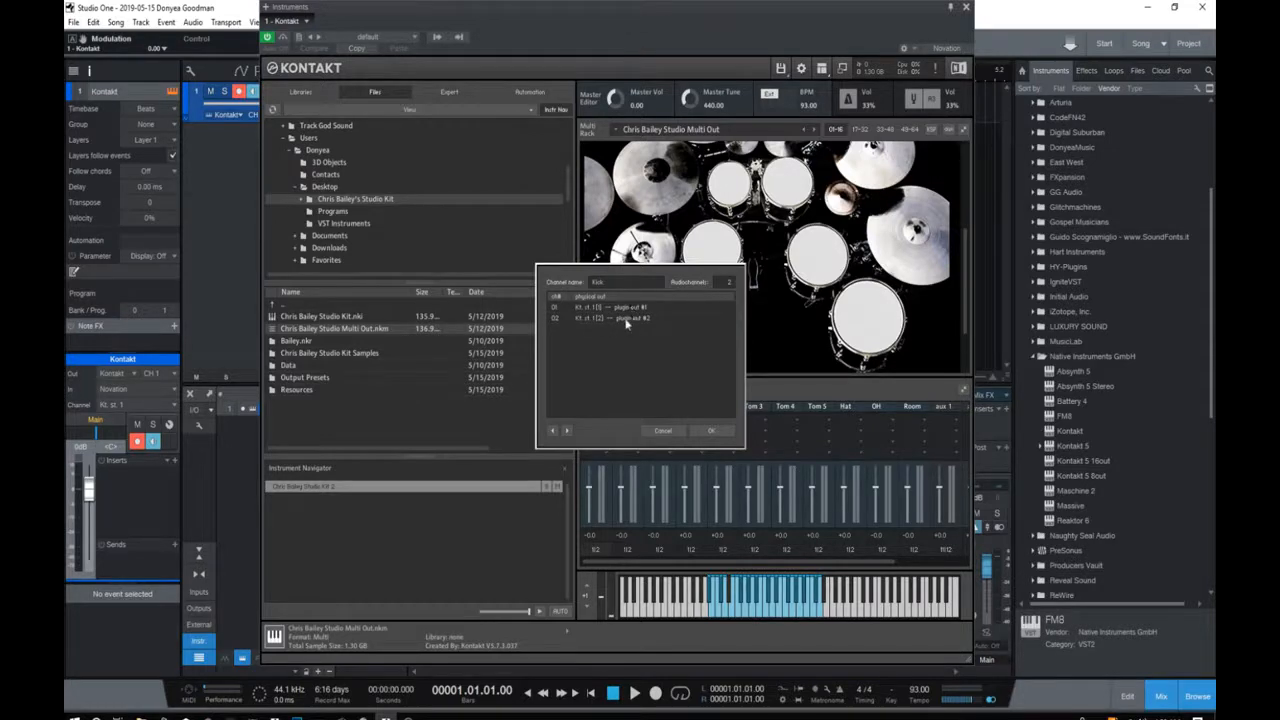
click(664, 431)
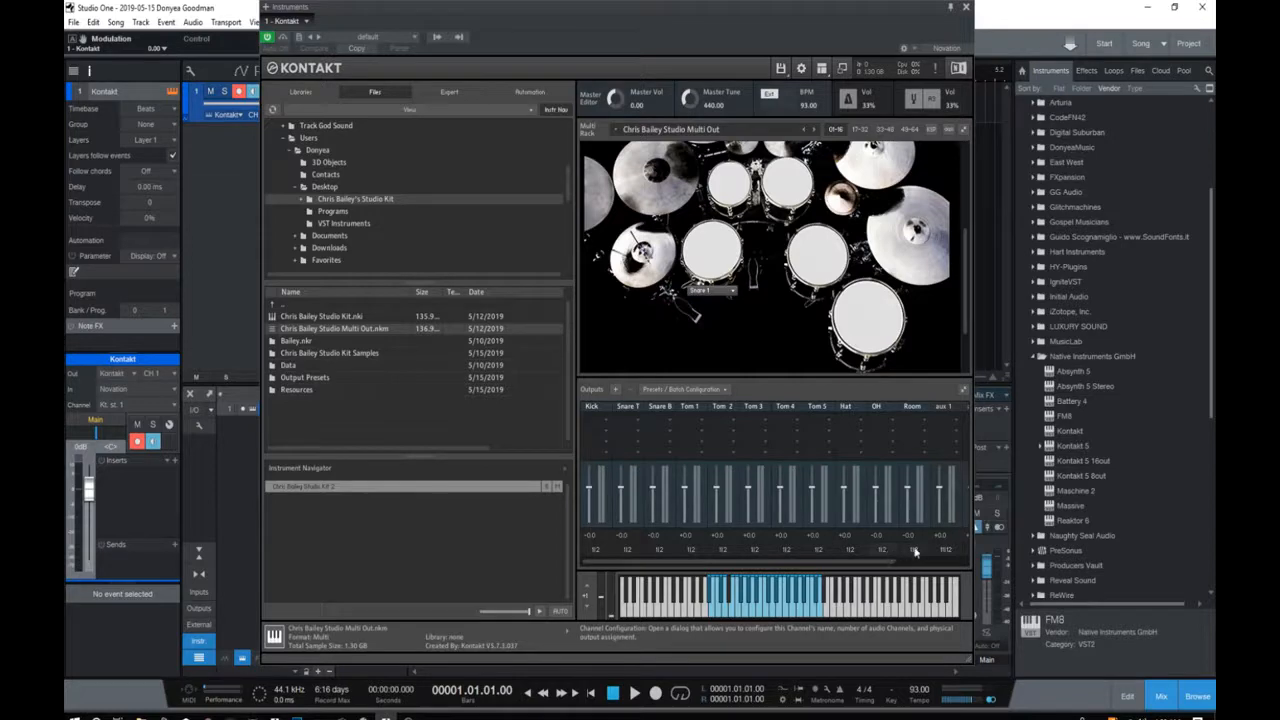
- Assign the Room output channel's two physical outputs to Kt. aux 1 [1] and Kt. aux 1 [2]
click(910, 551)
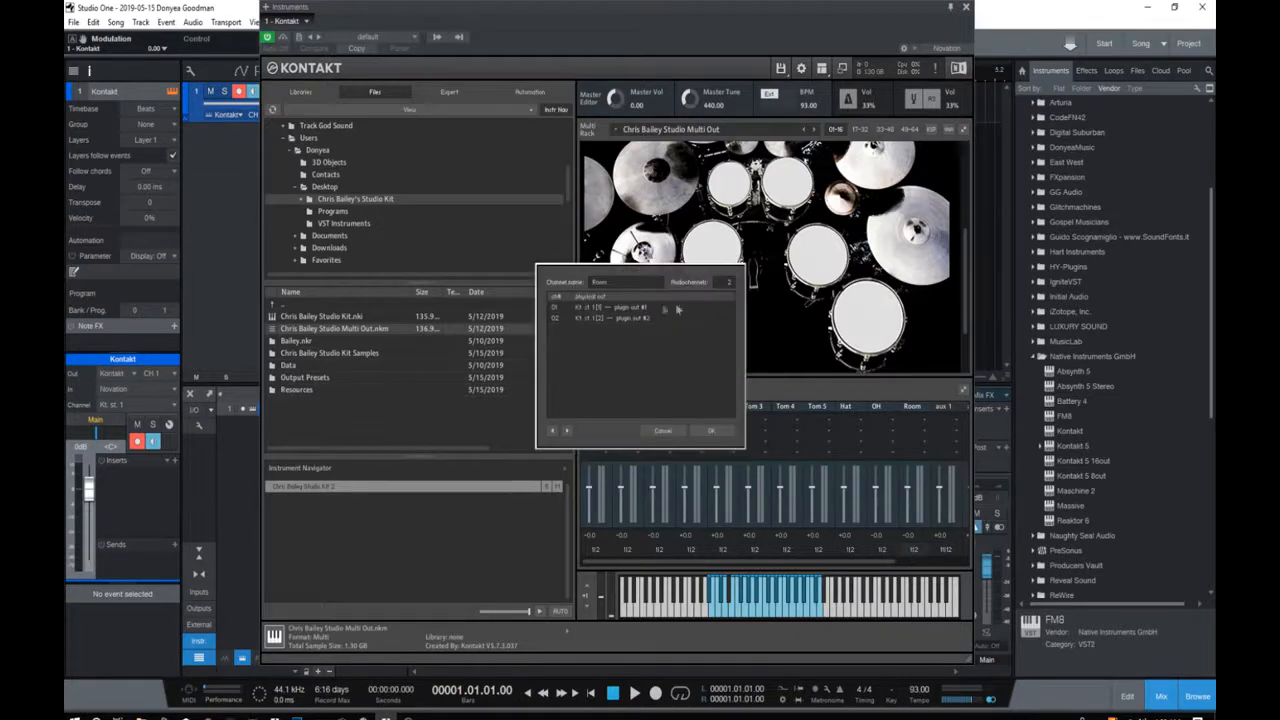
click(637, 313)
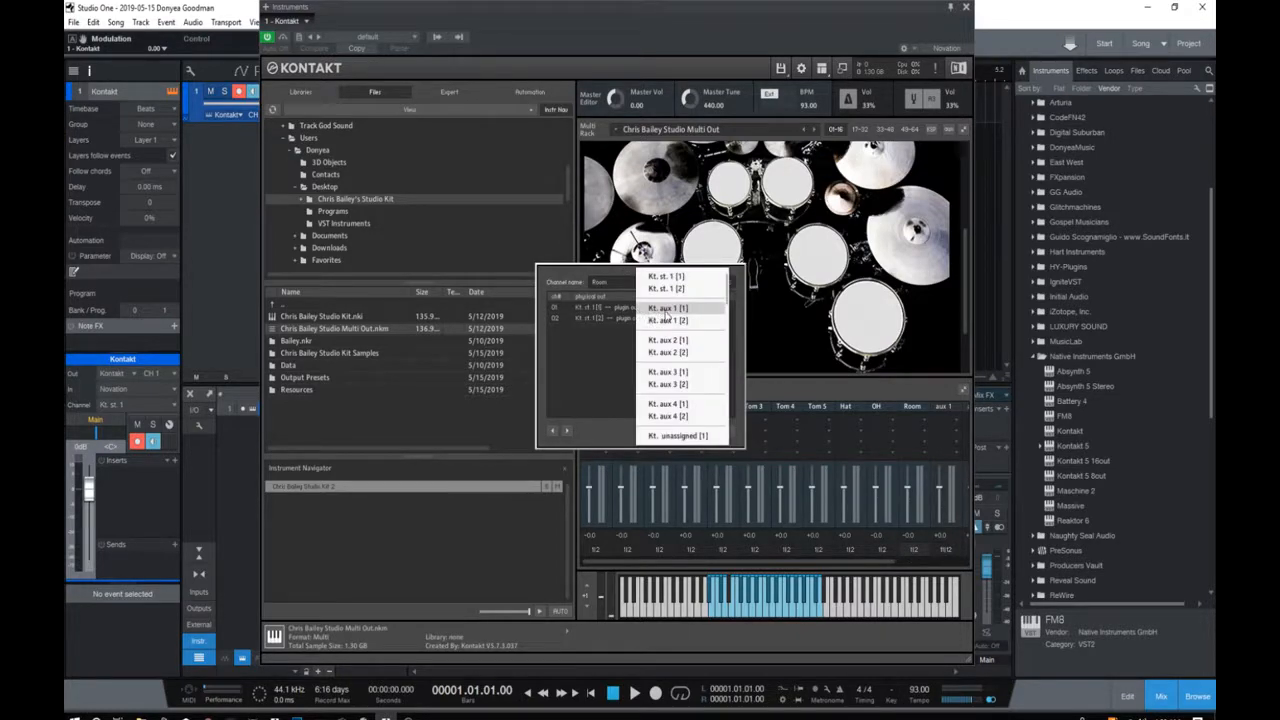
click(665, 320)
click(663, 314)
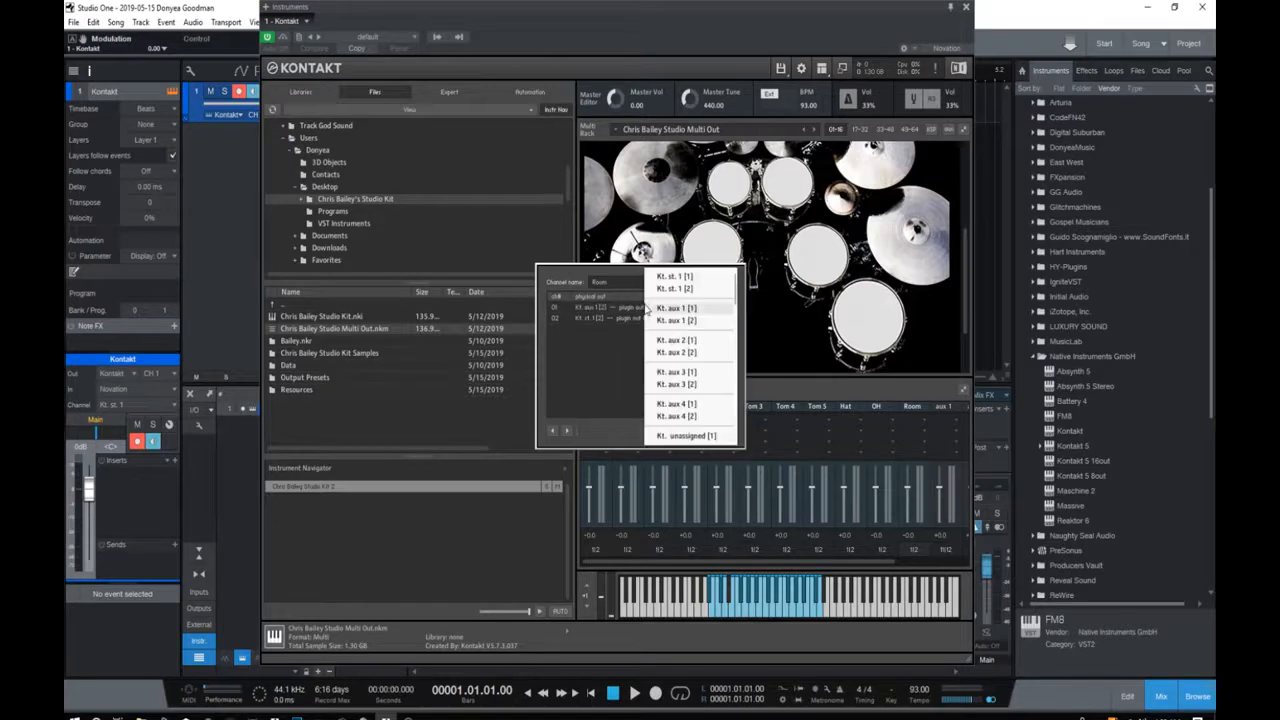
click(665, 308)
click(642, 320)
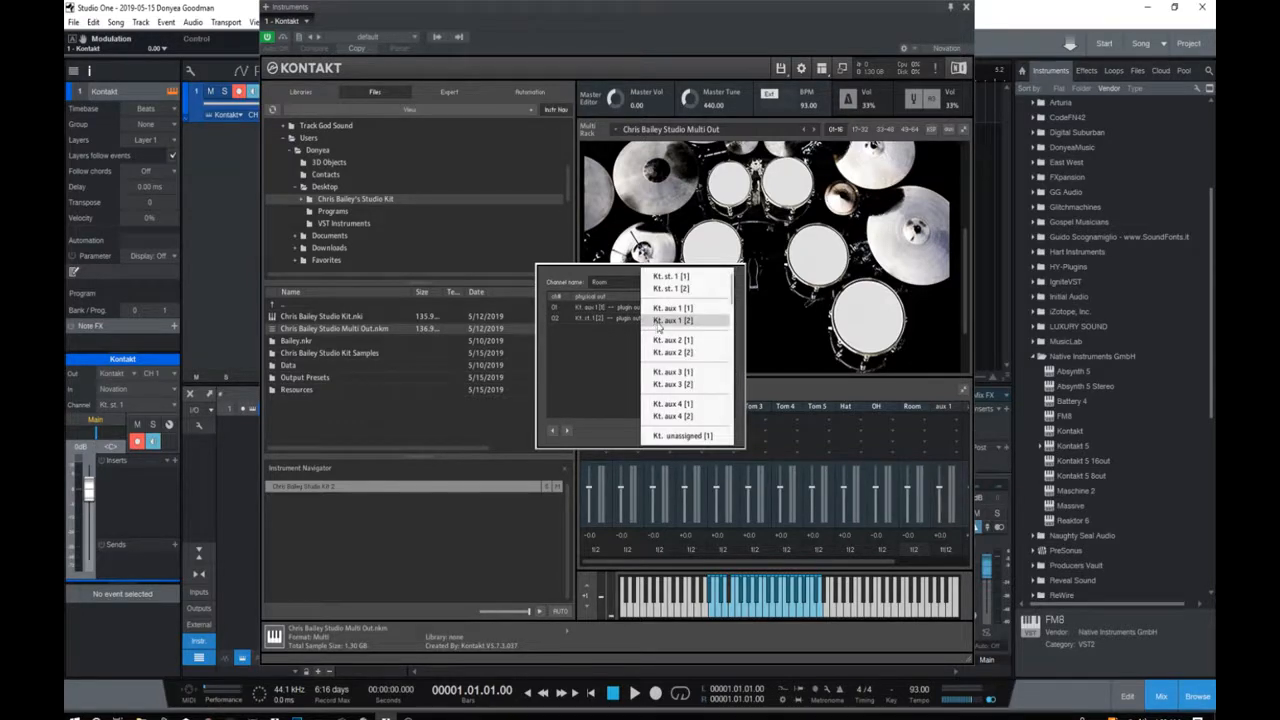
click(657, 320)
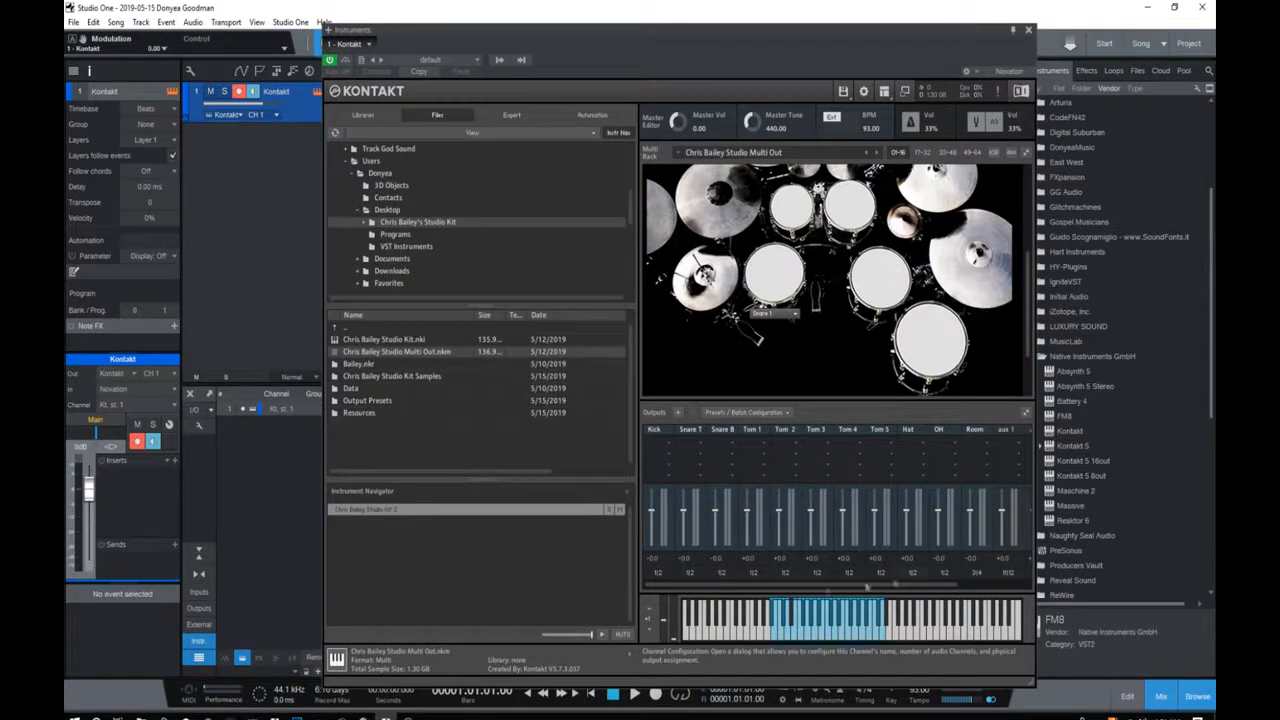
- Assign the Kick output channel's first physical output to Kt. unassigned [1] and reduce the channel to a single audio channel
click(657, 572)
click(646, 317)
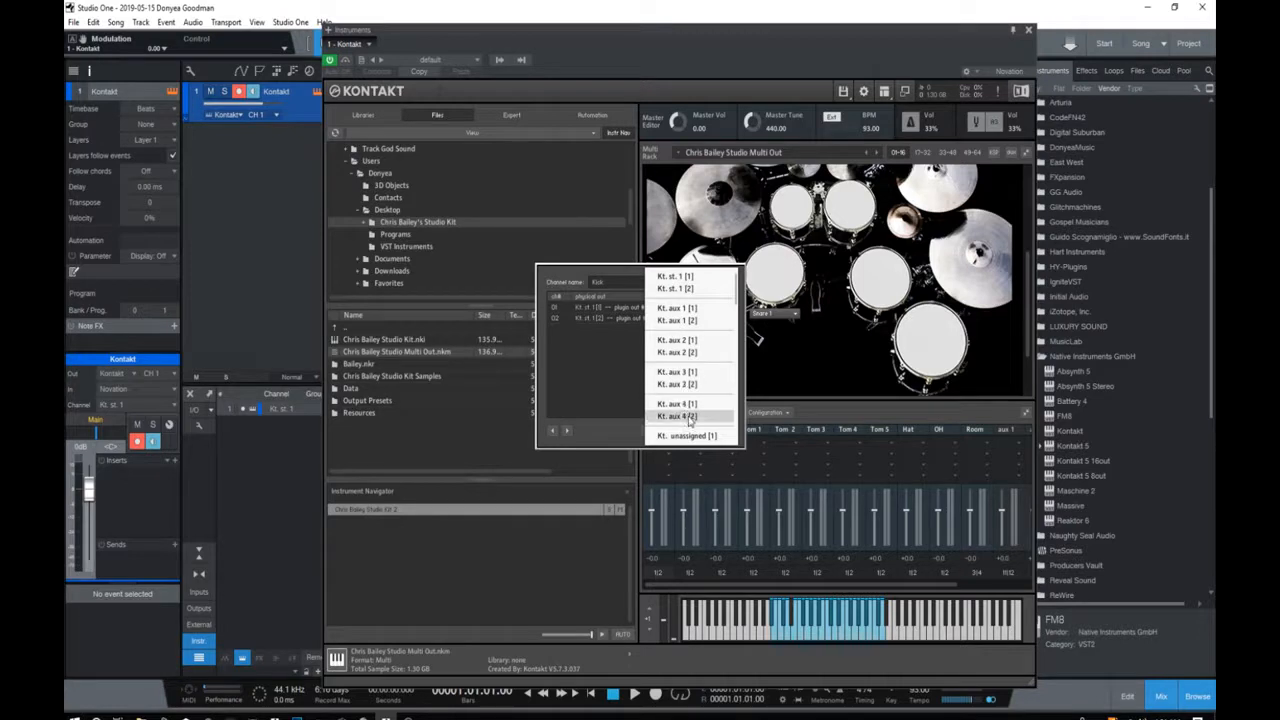
scroll(720, 404, down, 3)
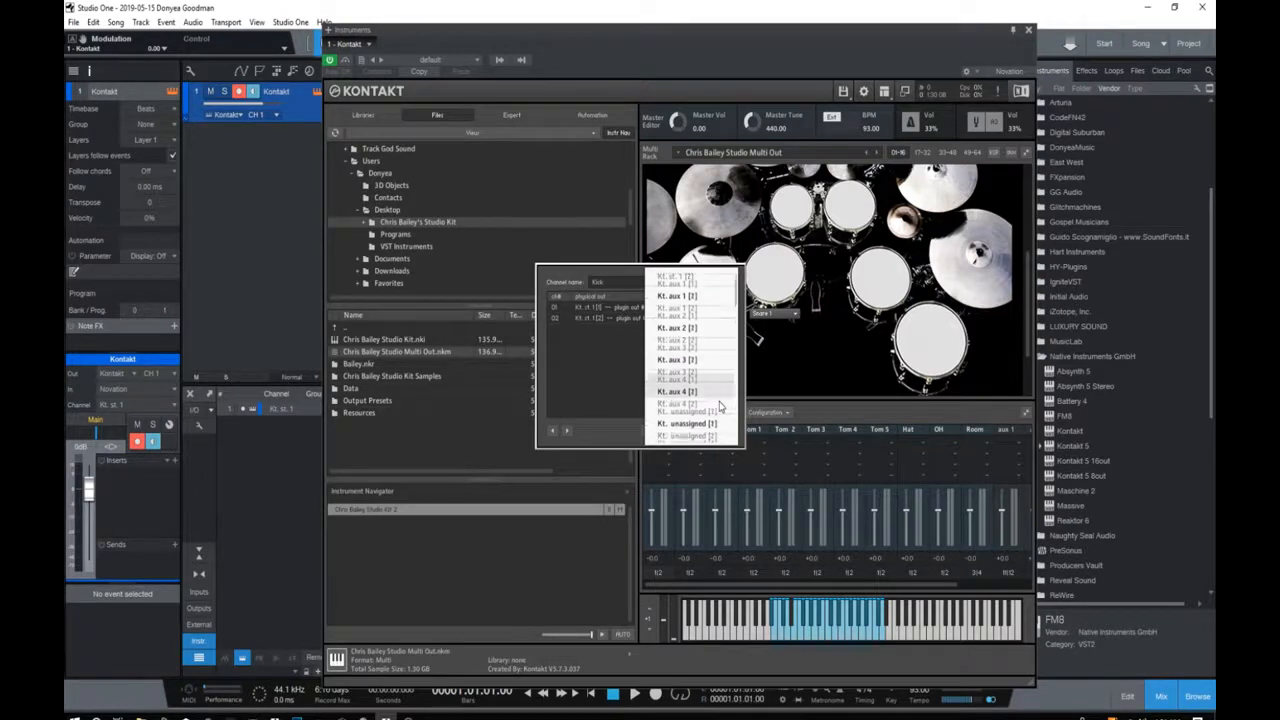
scroll(720, 404, down, 2)
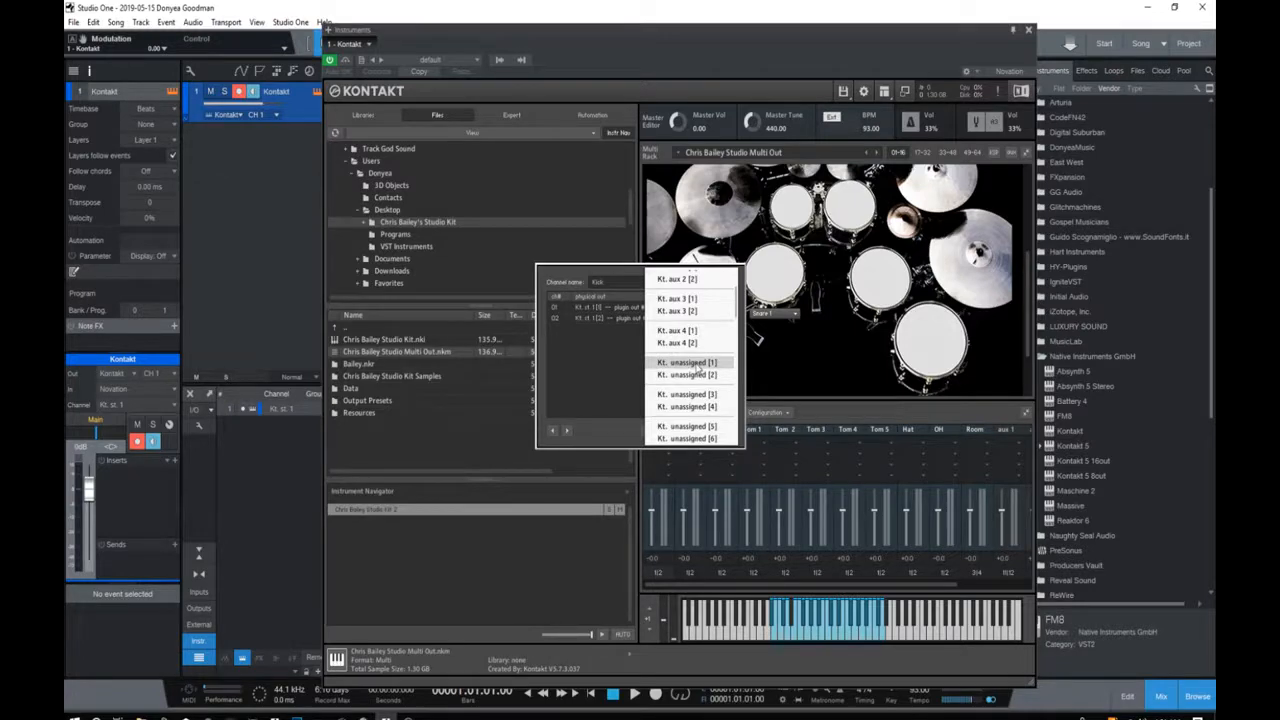
click(698, 365)
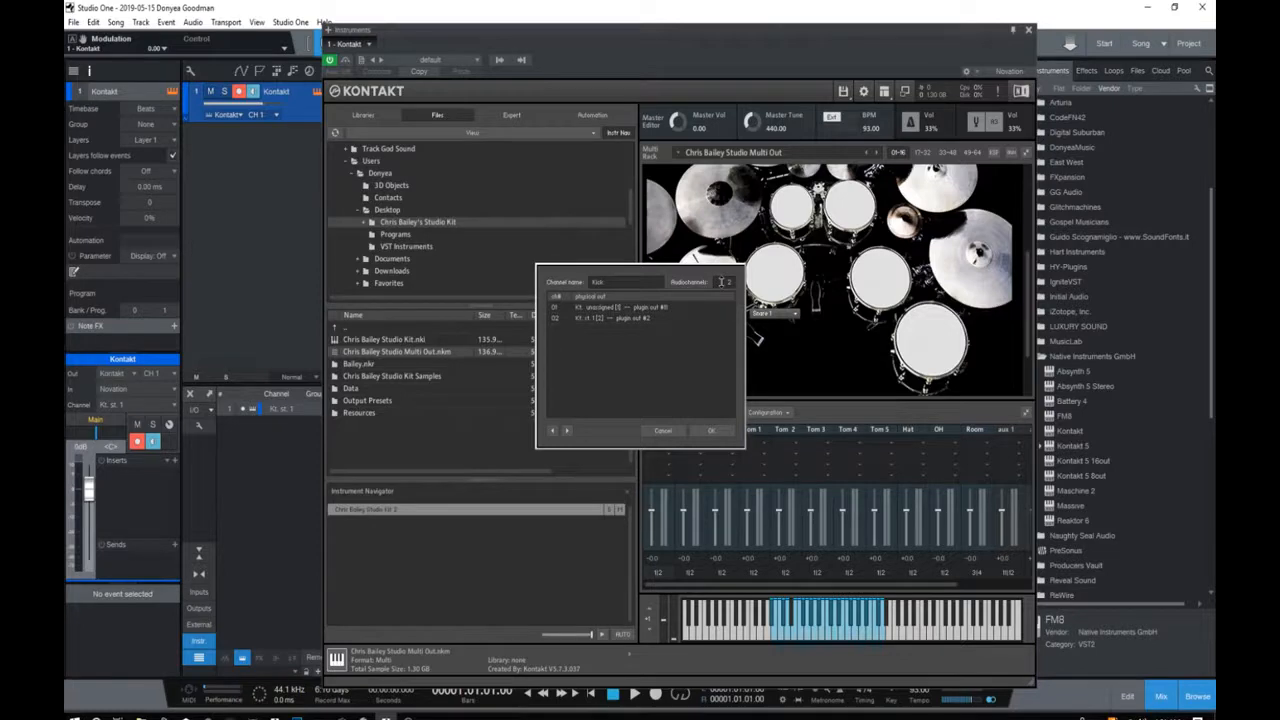
drag(722, 282, 722, 297)
click(704, 426)
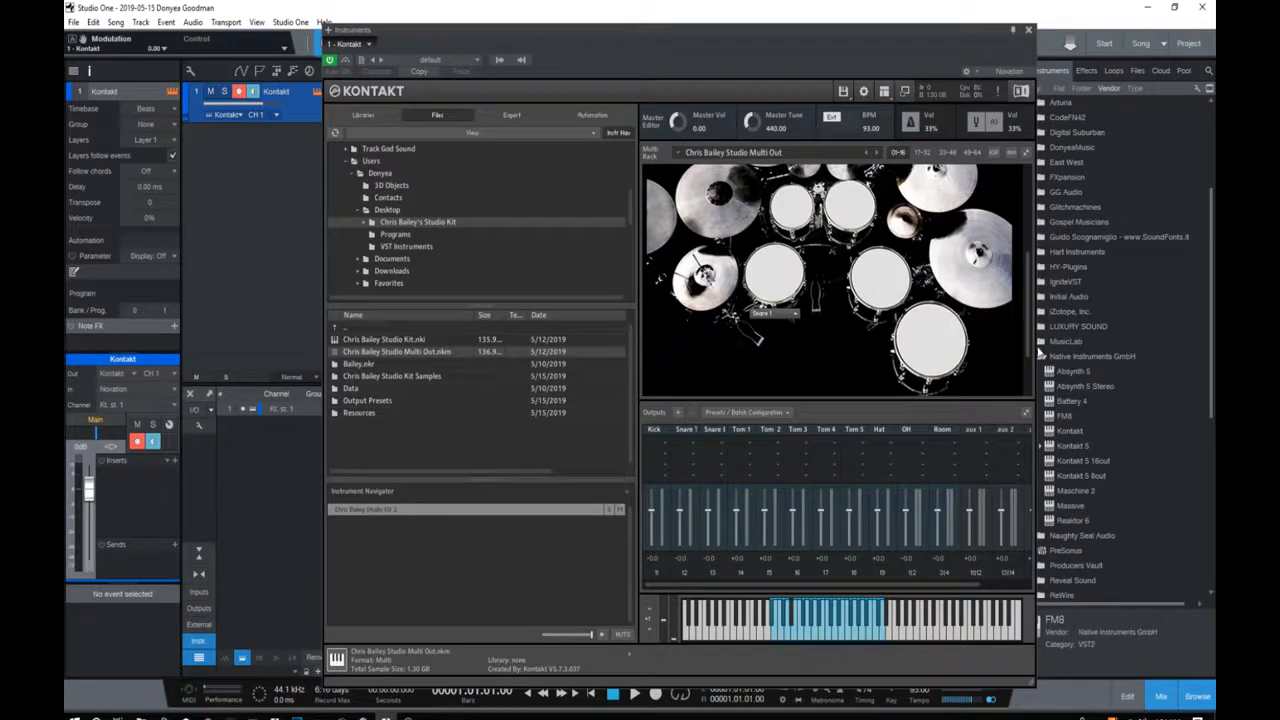
- Close the Kontakt window and expand Kontakt's list of outputs in the mixer's instrument rack
drag(1028, 345, 1028, 314)
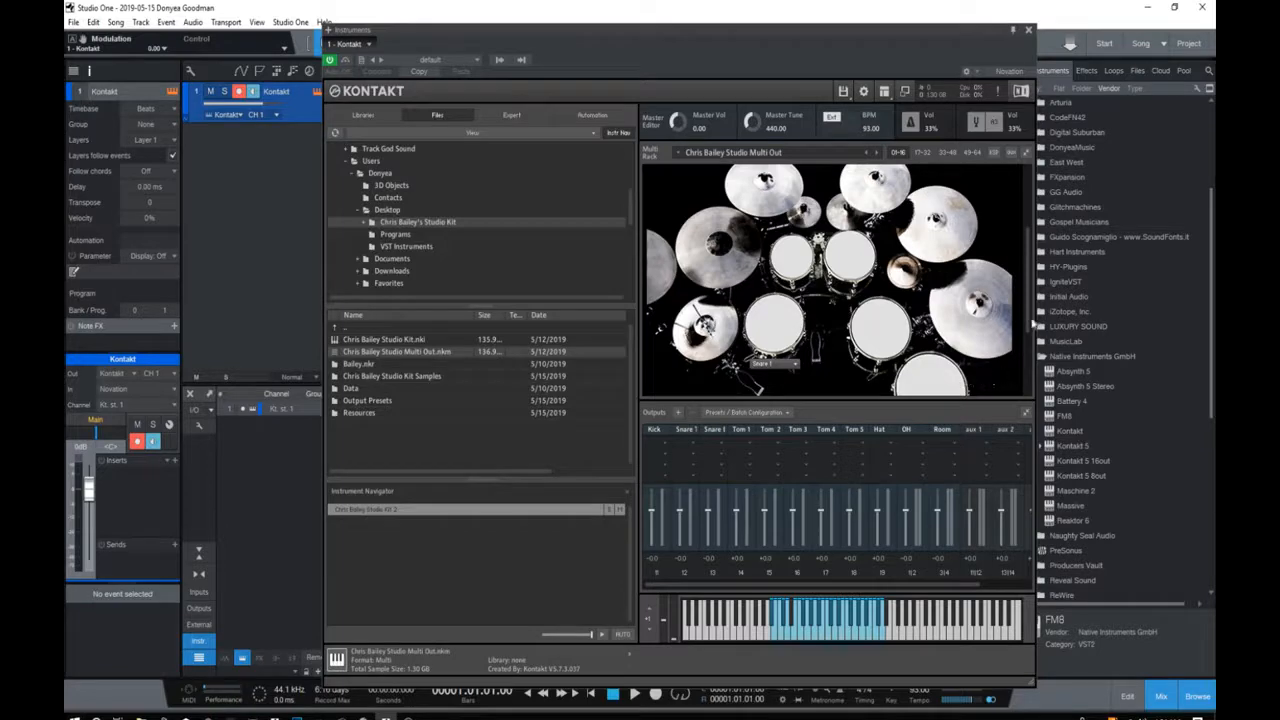
drag(1031, 330, 1032, 357)
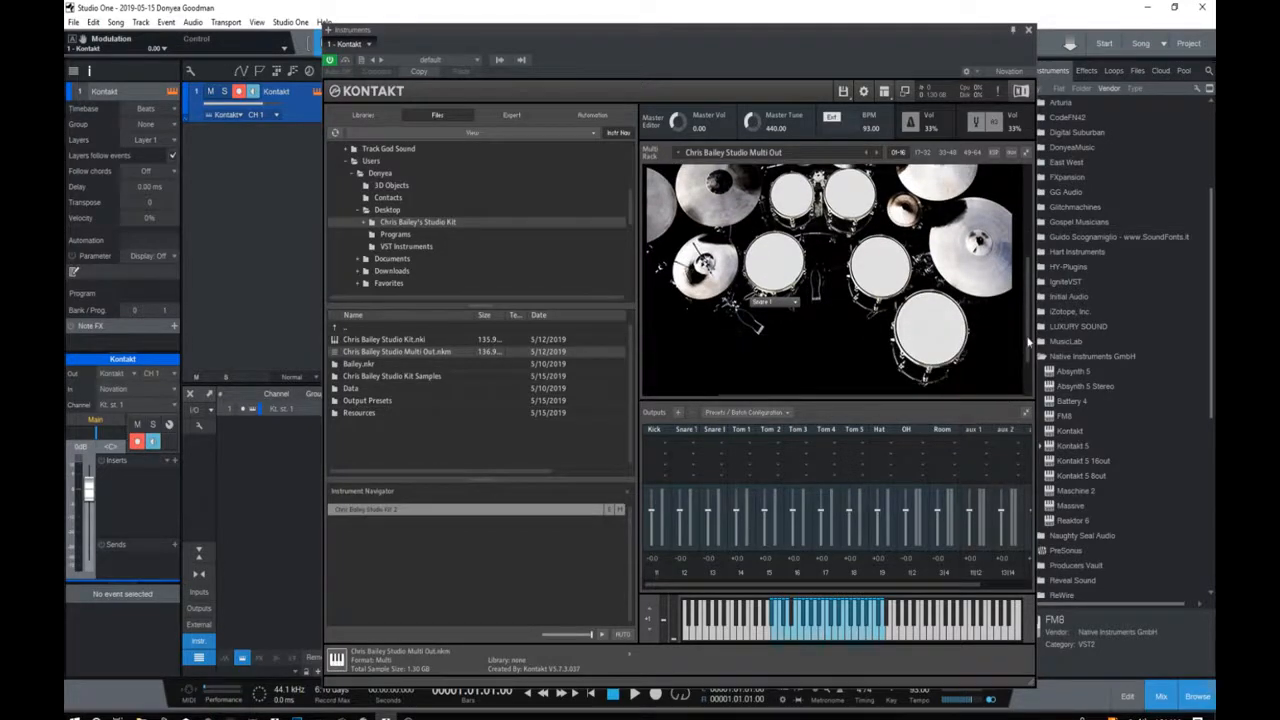
click(1028, 29)
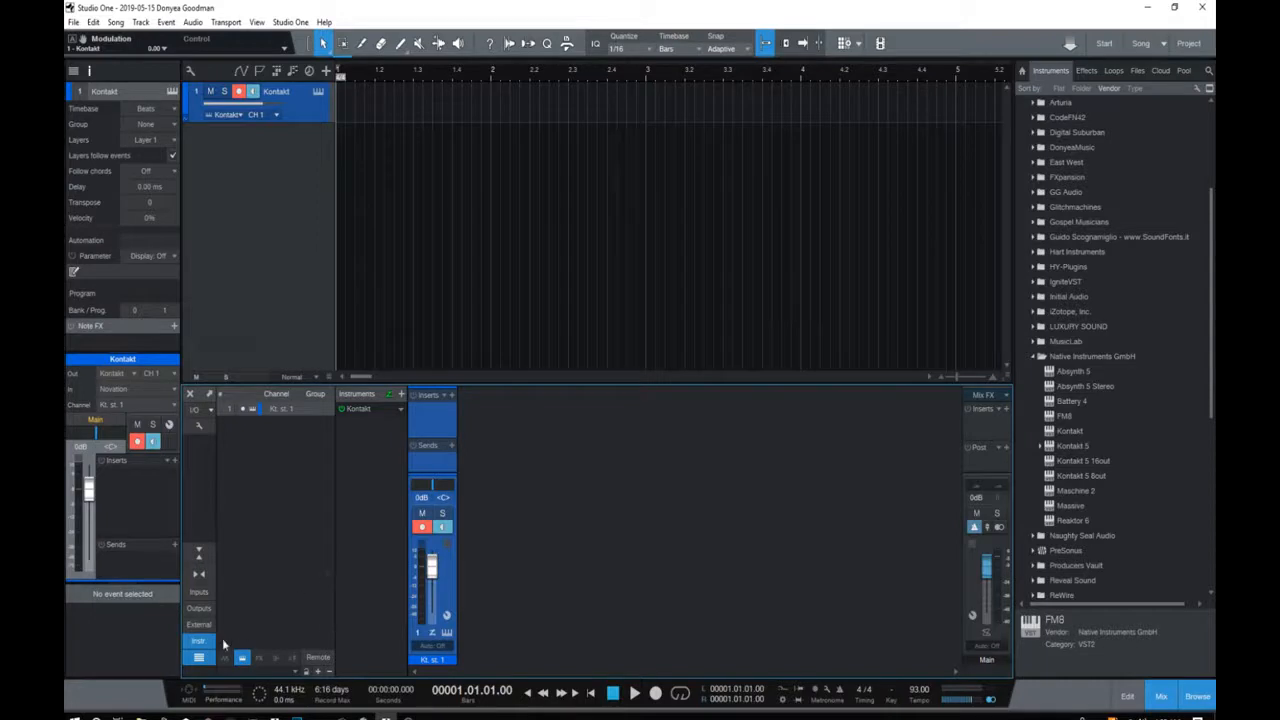
click(400, 416)
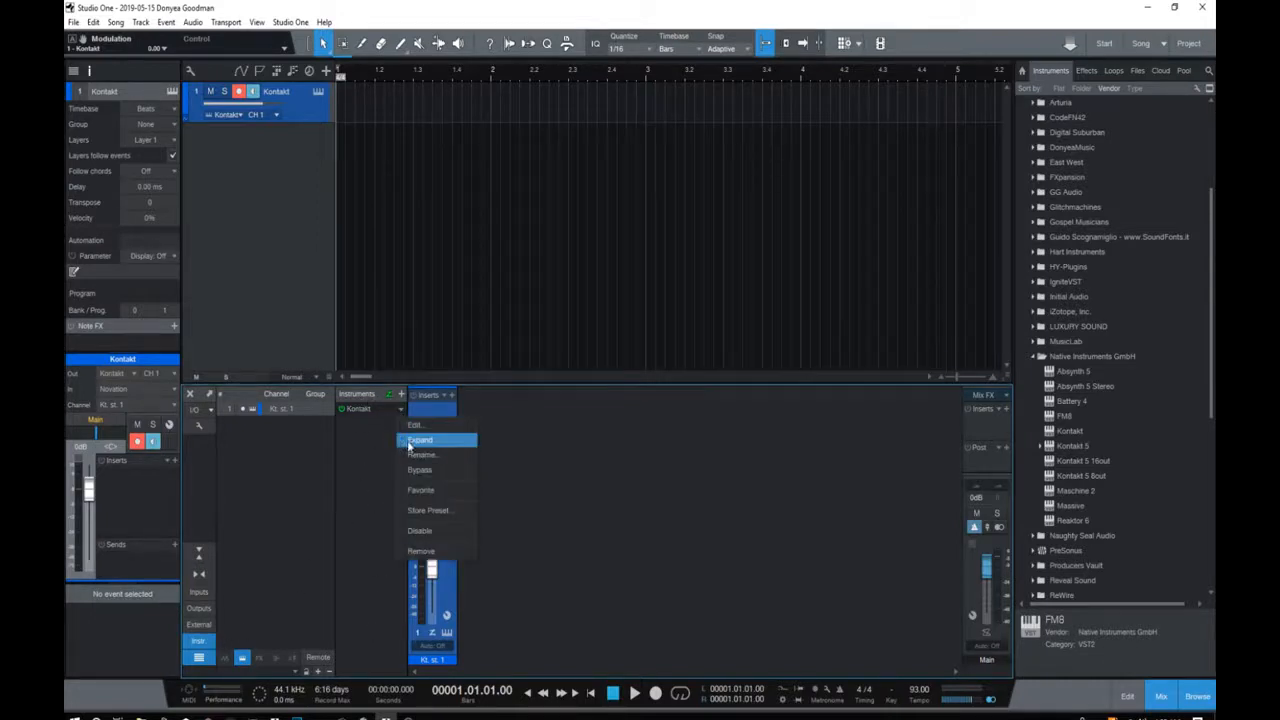
click(409, 444)
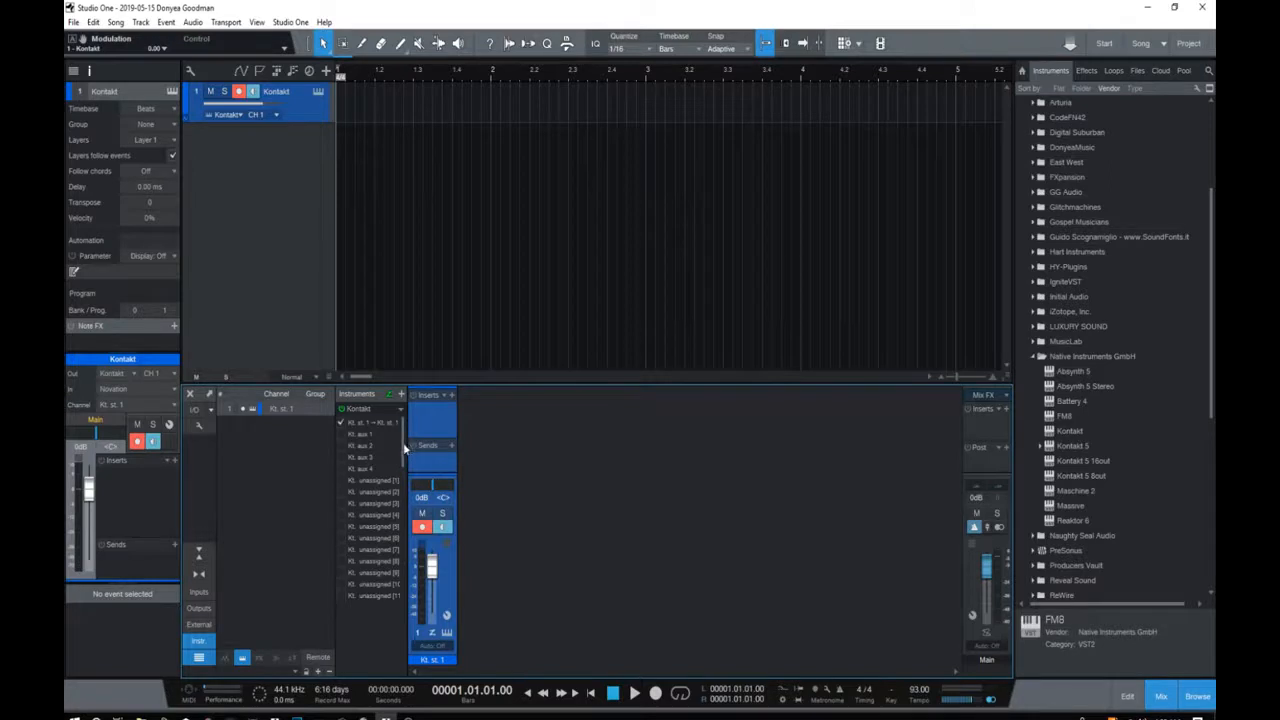
- Enable the Kontakt outputs Kt. aux 1 and Kt. unassigned [1] through [9] as mixer channels
click(340, 434)
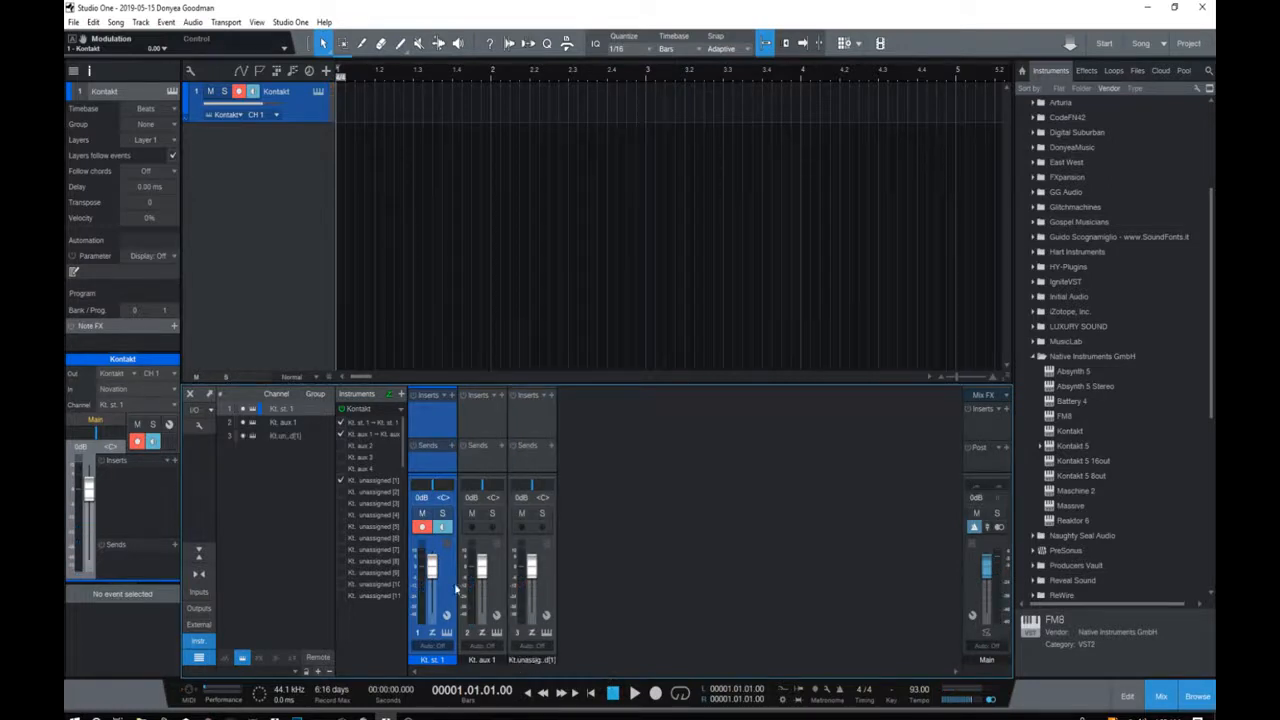
click(340, 492)
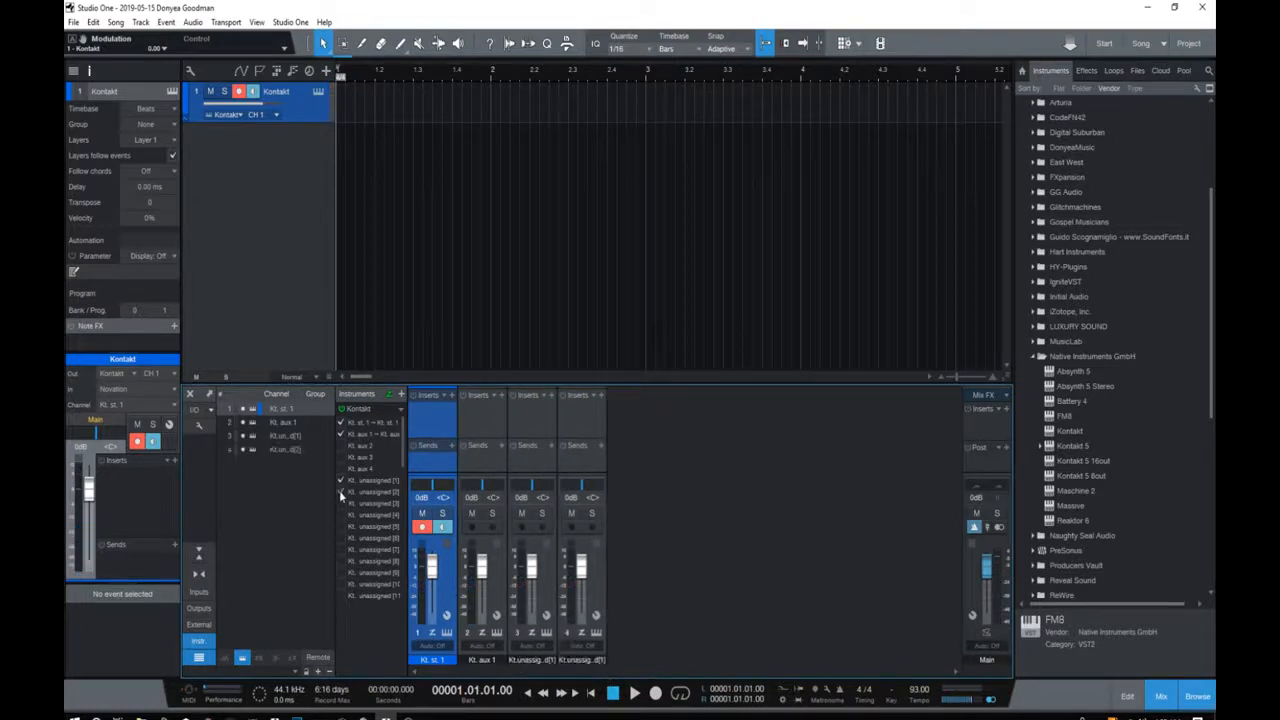
click(340, 504)
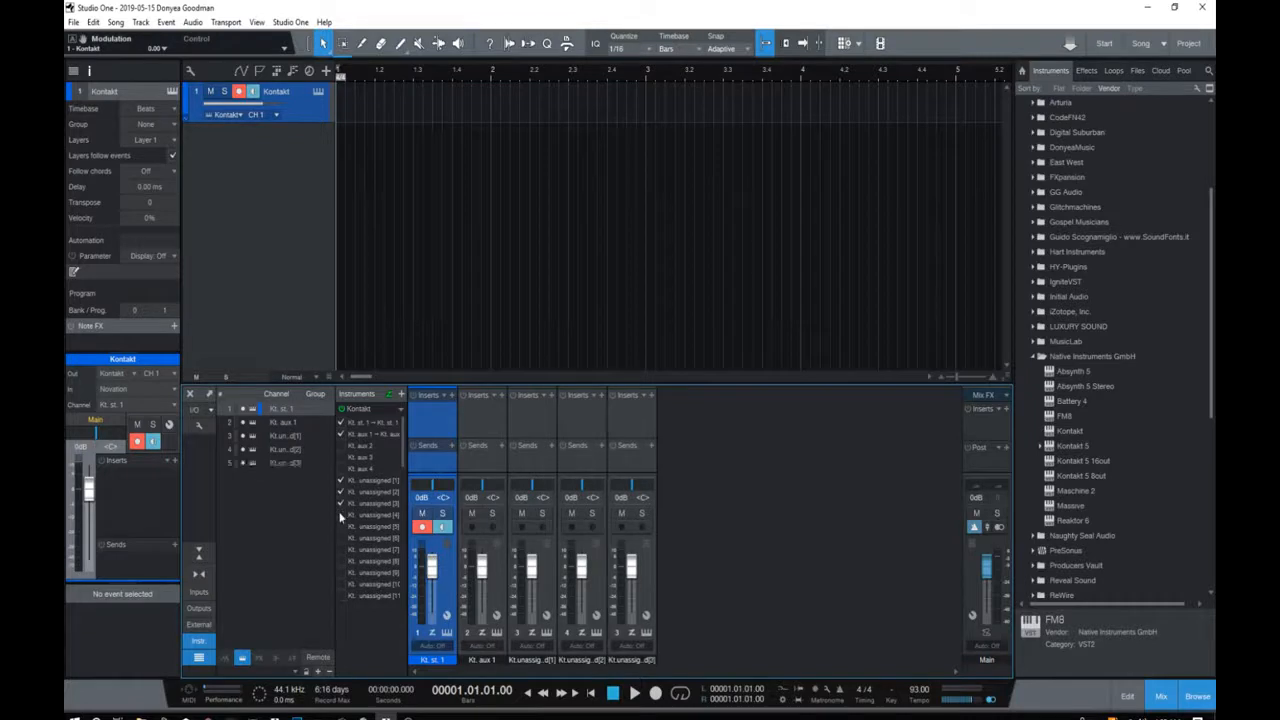
click(340, 515)
click(340, 526)
click(340, 538)
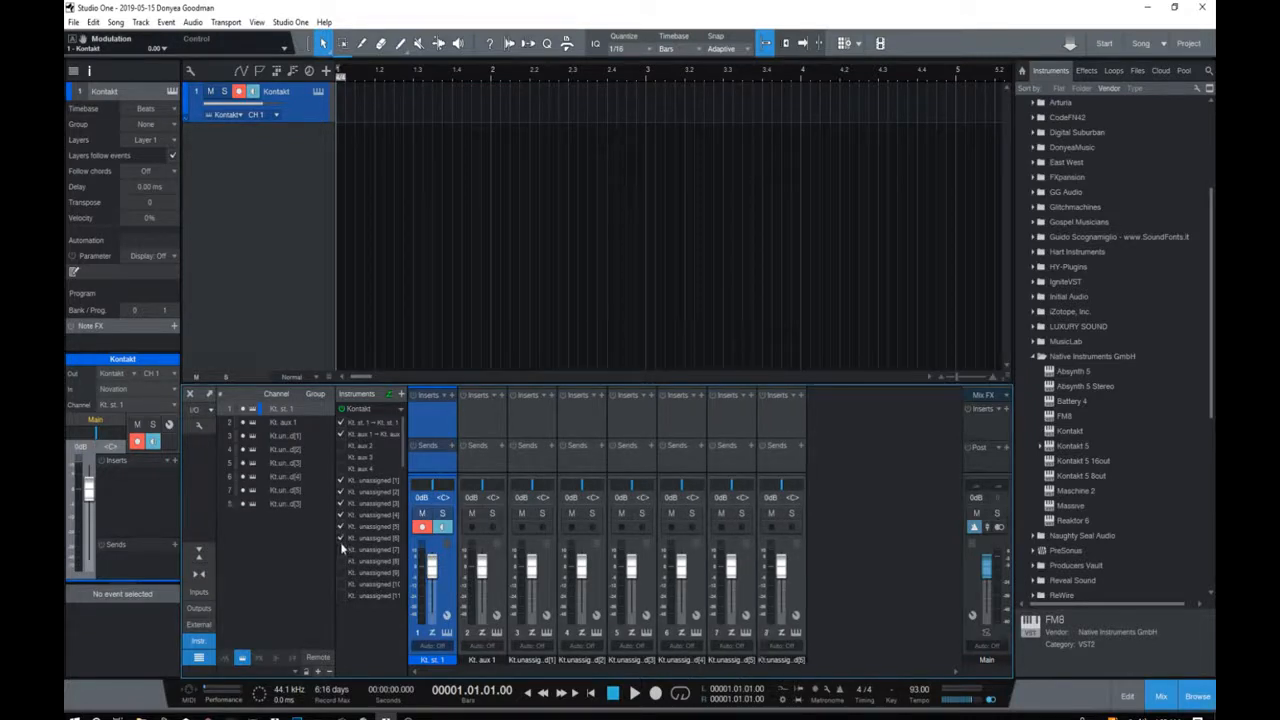
click(340, 549)
click(341, 562)
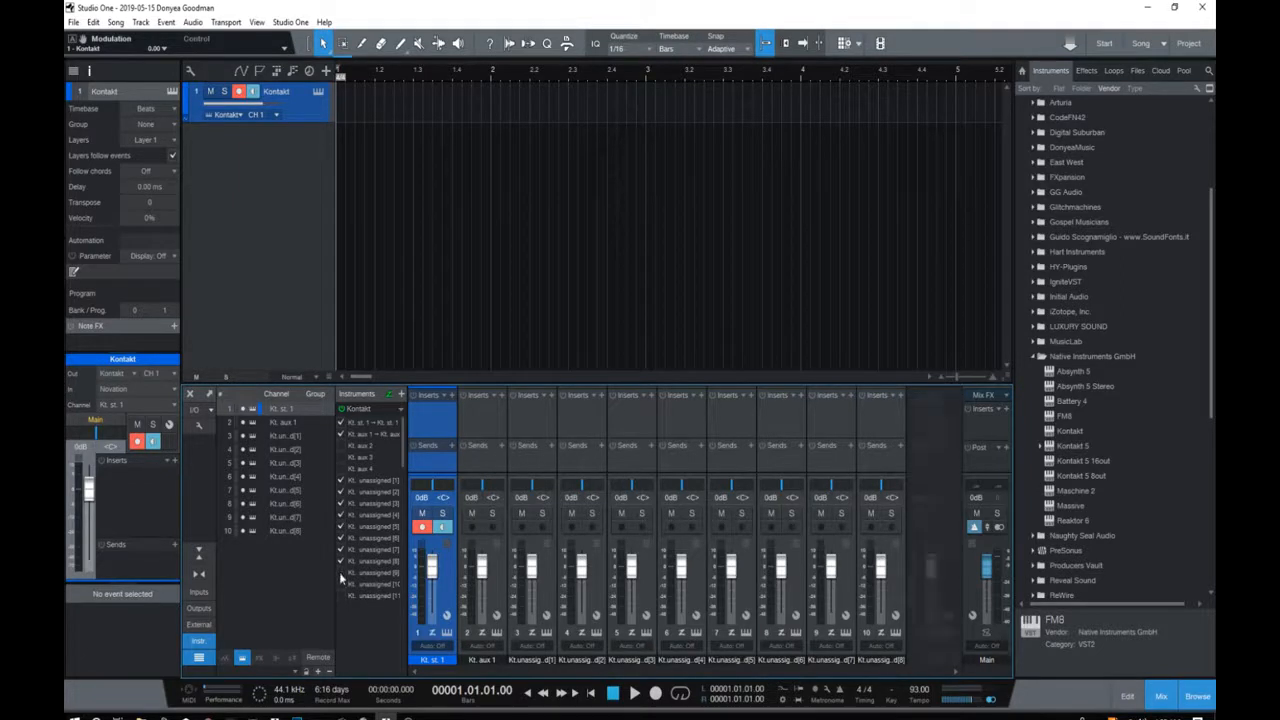
click(341, 572)
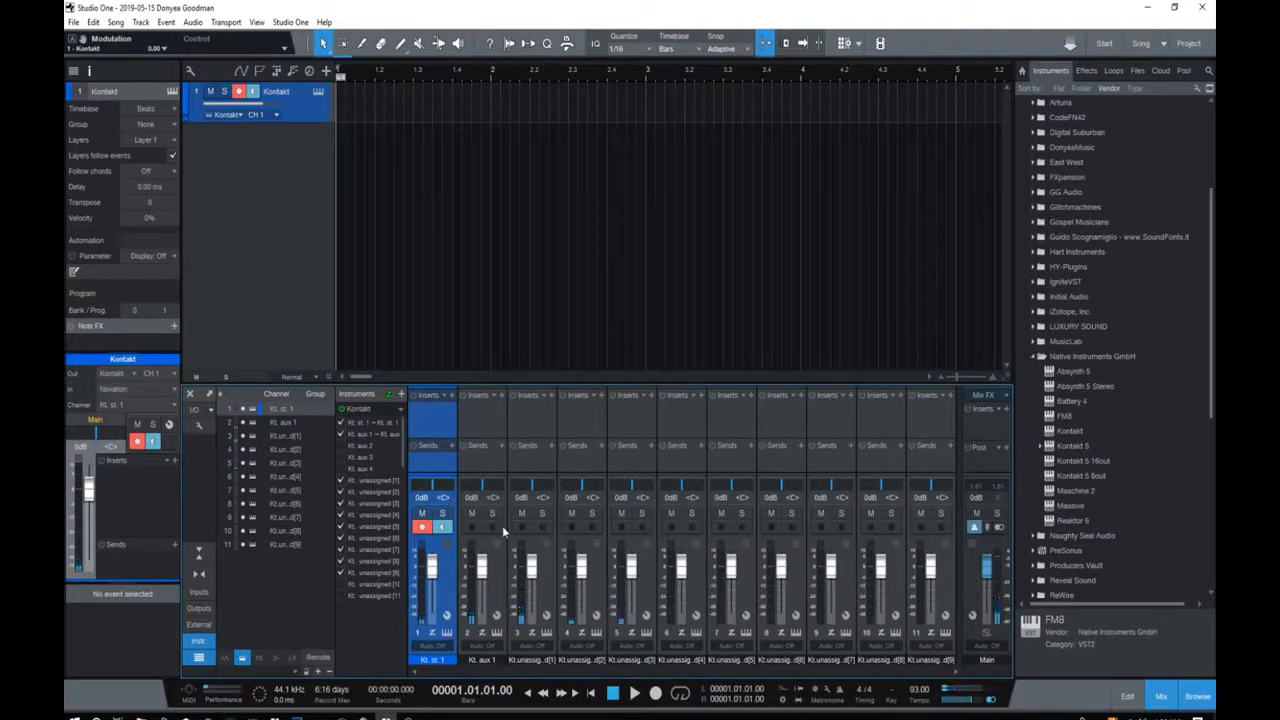
- Mute the Kt. aux 1 and Kt. st. 1 channels and disable the Kt. unassigned [8] output
click(472, 514)
click(421, 514)
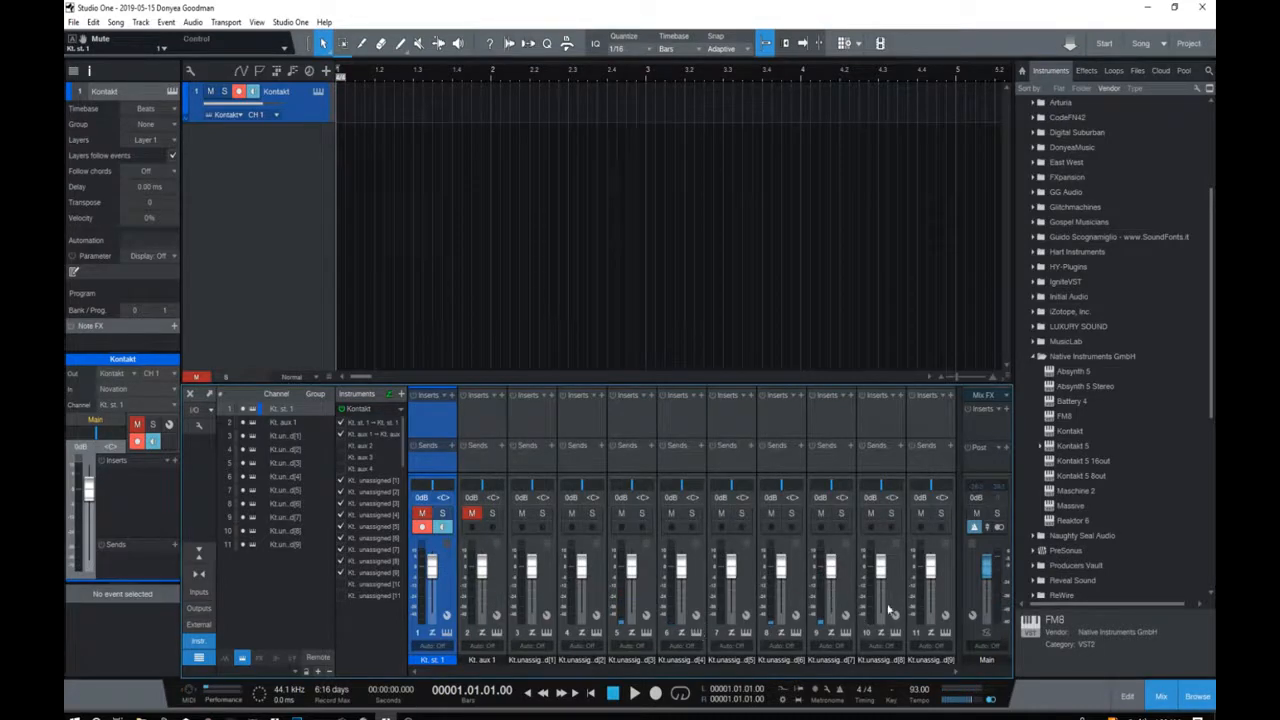
click(340, 561)
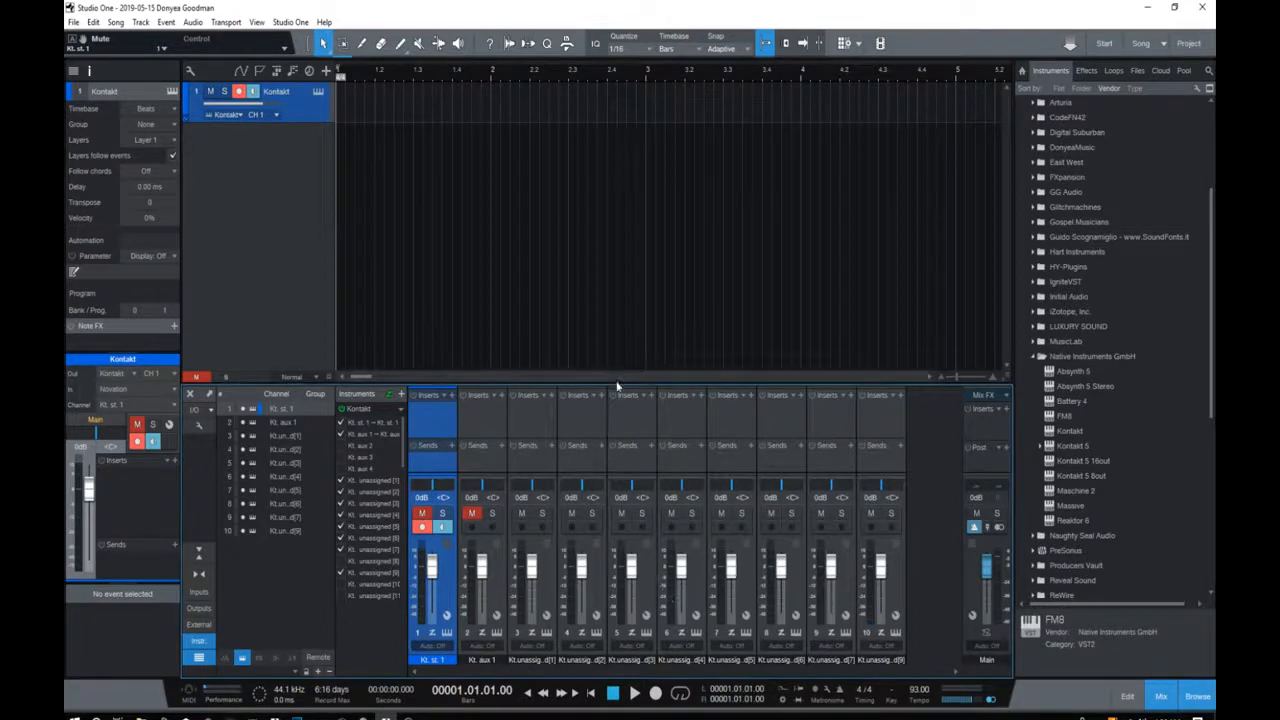
- Enlarge the mixer and its Sends area, and unmute the Kt. st. 1 and Kt. aux 1 channels
drag(617, 379, 612, 265)
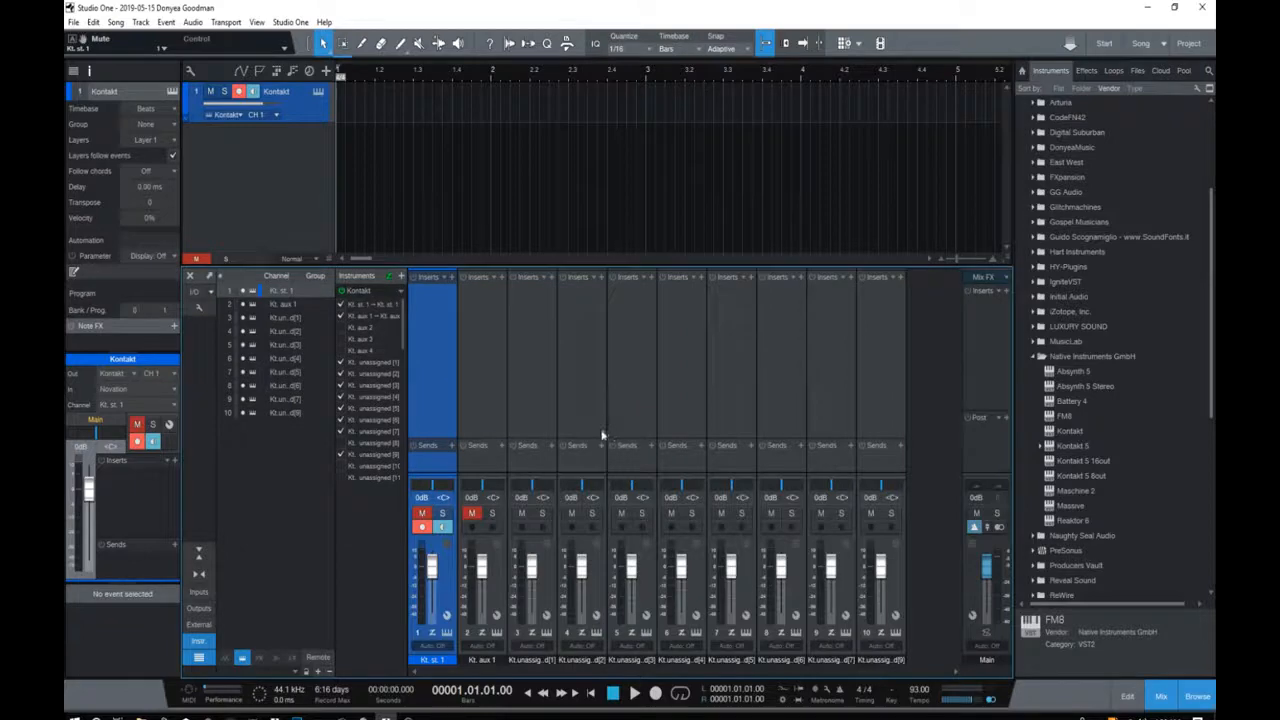
drag(599, 438, 597, 390)
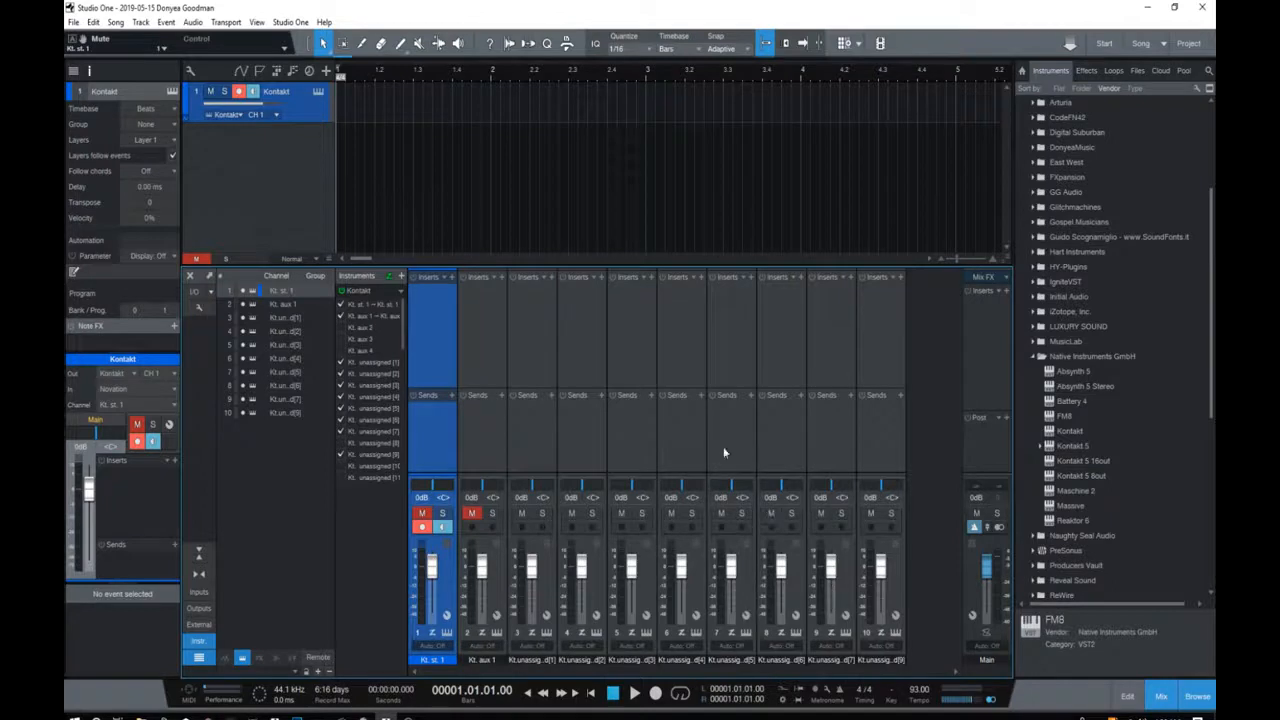
click(422, 513)
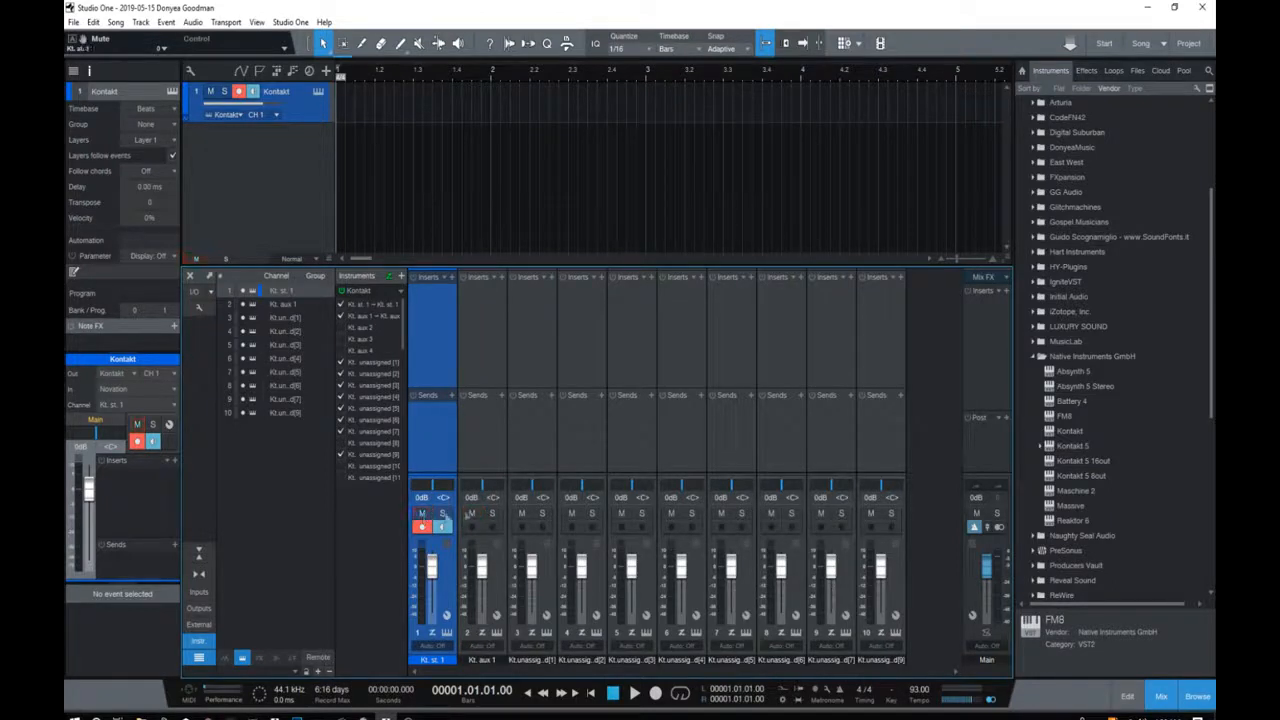